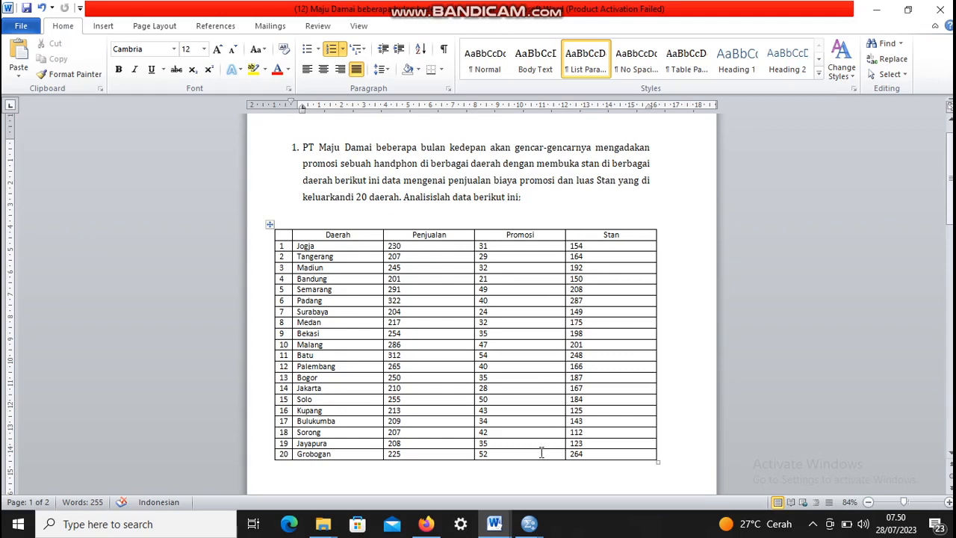
# Switch to the Untitled2 data set in SPSS and review its regional data and variable definitions
pyautogui.click(542, 528)
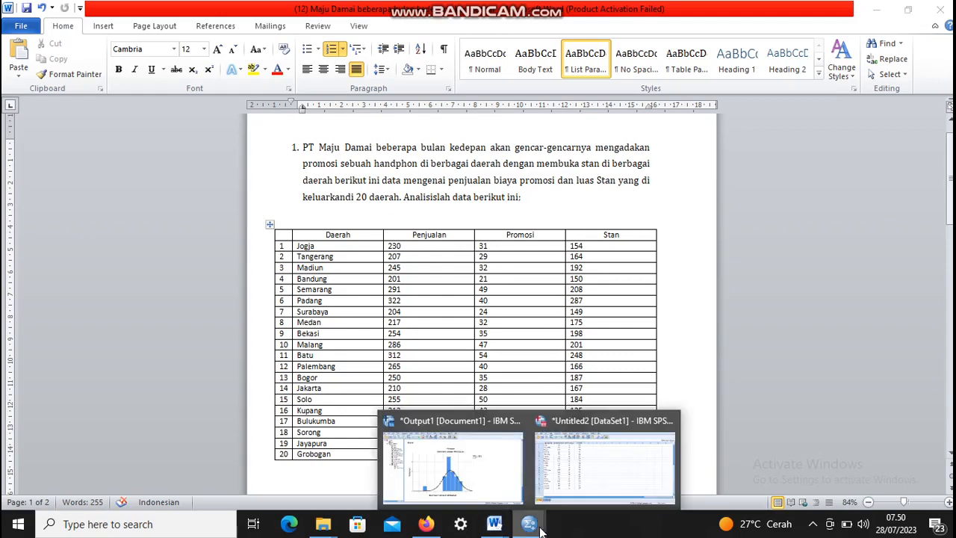
pyautogui.click(560, 476)
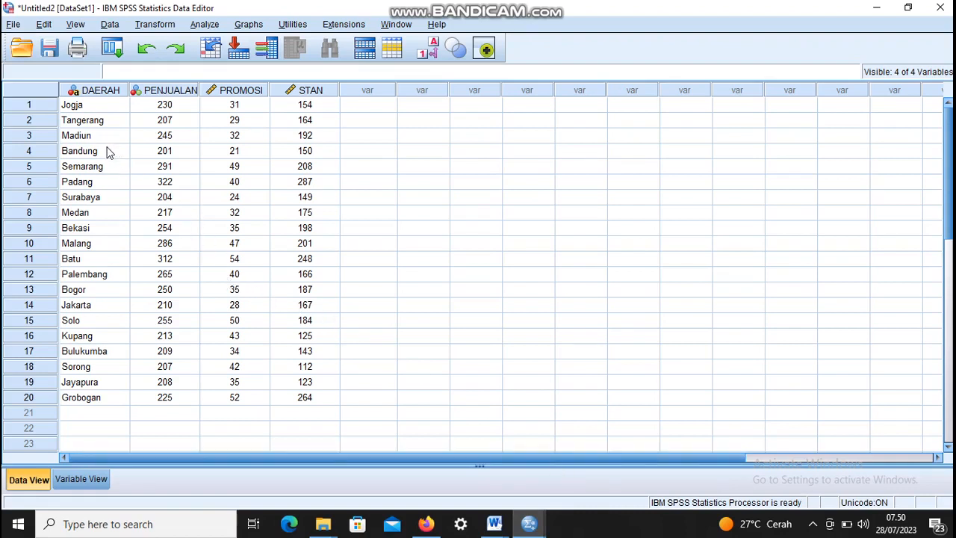
pyautogui.click(76, 484)
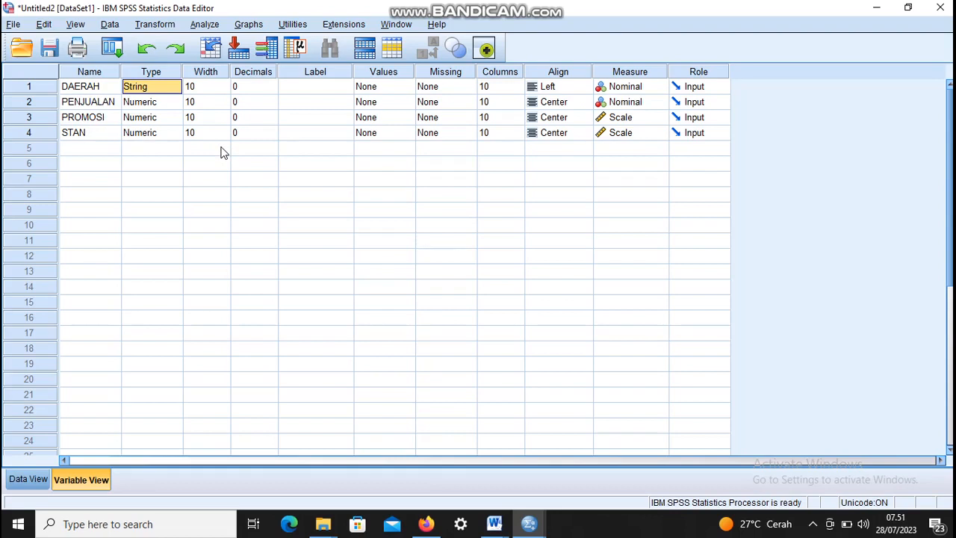
pyautogui.click(28, 481)
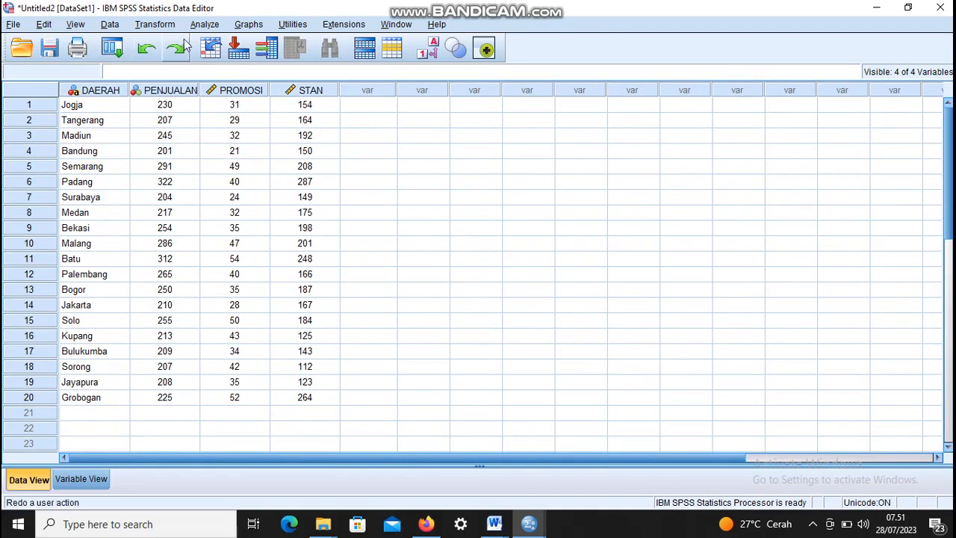
# Set up a linear regression of PENJUALAN on PROMOSI and STAN with estimates, model fit, R squared change, descriptives, part and partial correlations, and collinearity diagnostics
pyautogui.click(203, 27)
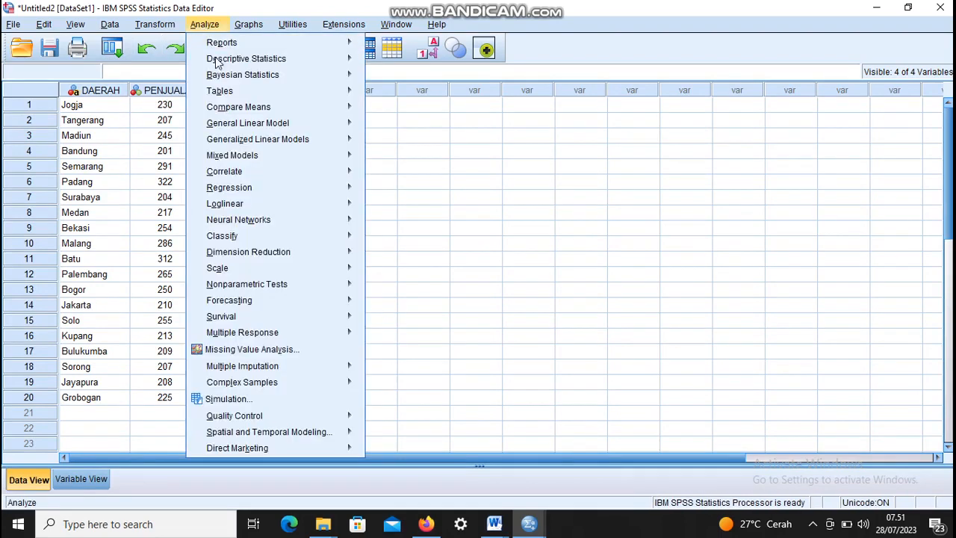
pyautogui.moveTo(247, 193)
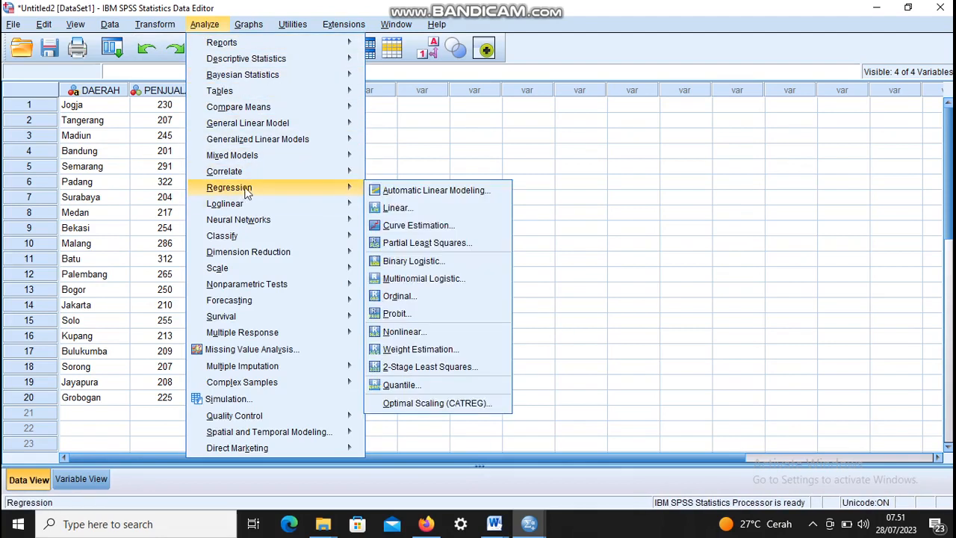
pyautogui.click(387, 208)
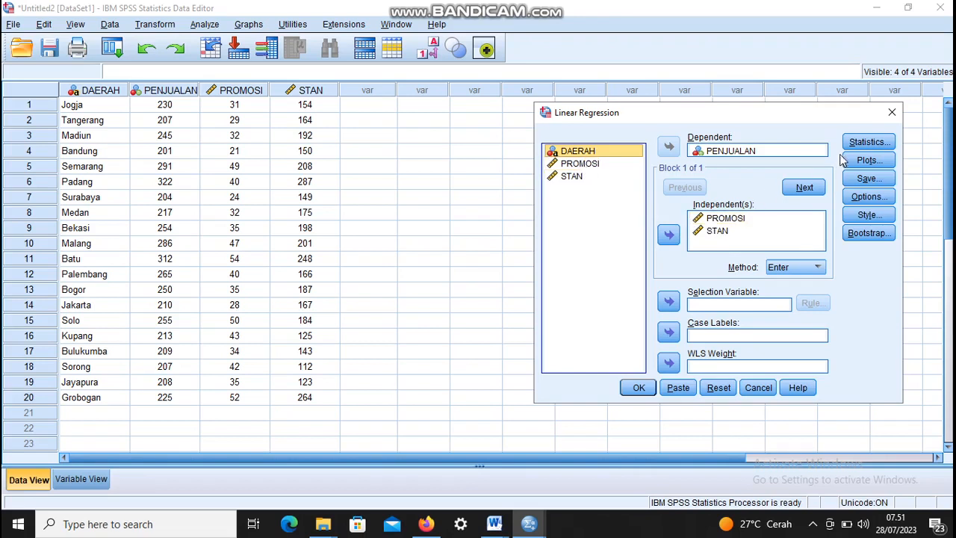
pyautogui.click(871, 147)
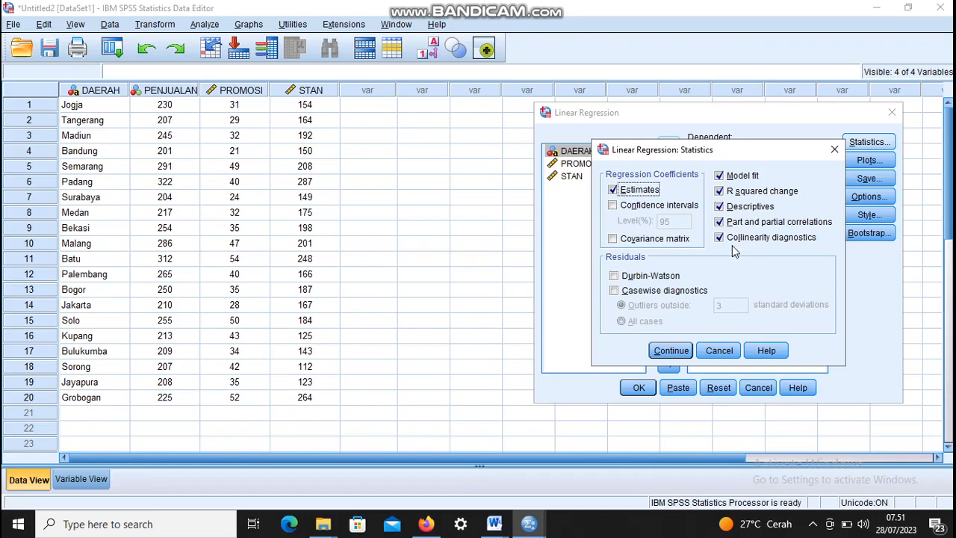
pyautogui.click(672, 350)
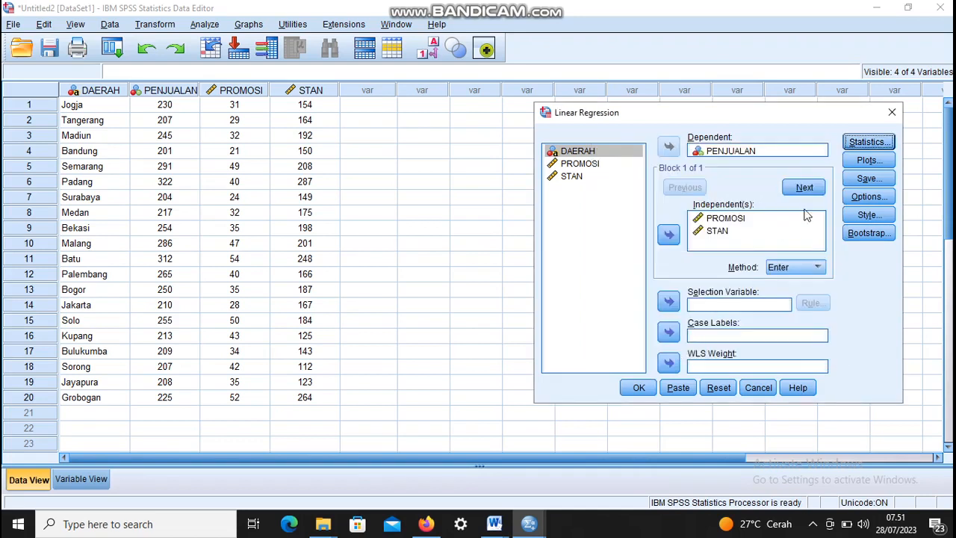
# Include a histogram of the standardized residuals in the regression plots, without a normal probability plot
pyautogui.click(868, 161)
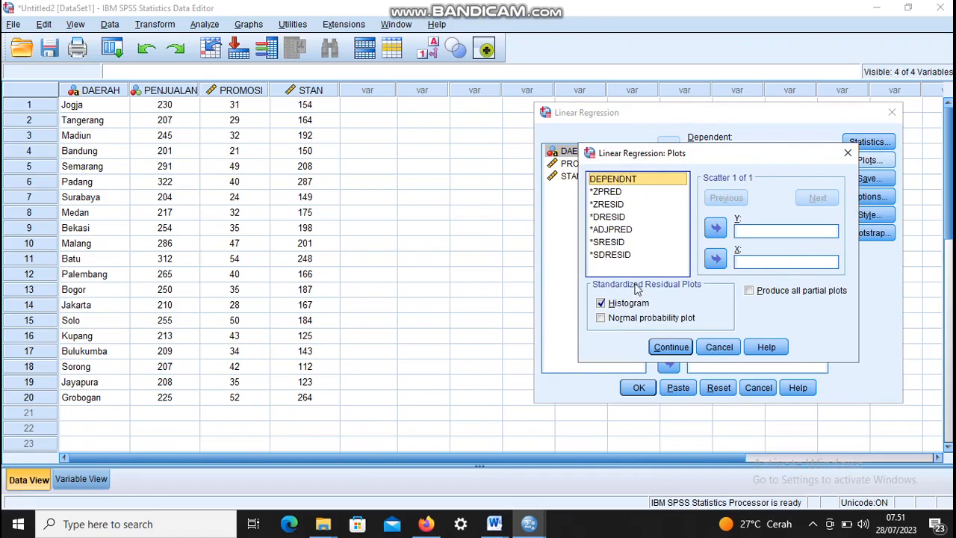
pyautogui.click(604, 304)
pyautogui.click(601, 304)
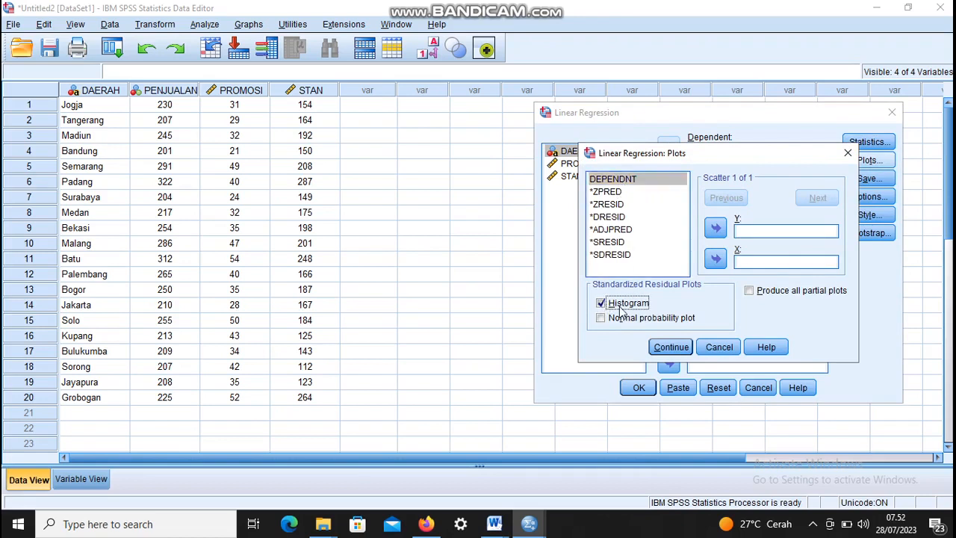
pyautogui.click(676, 347)
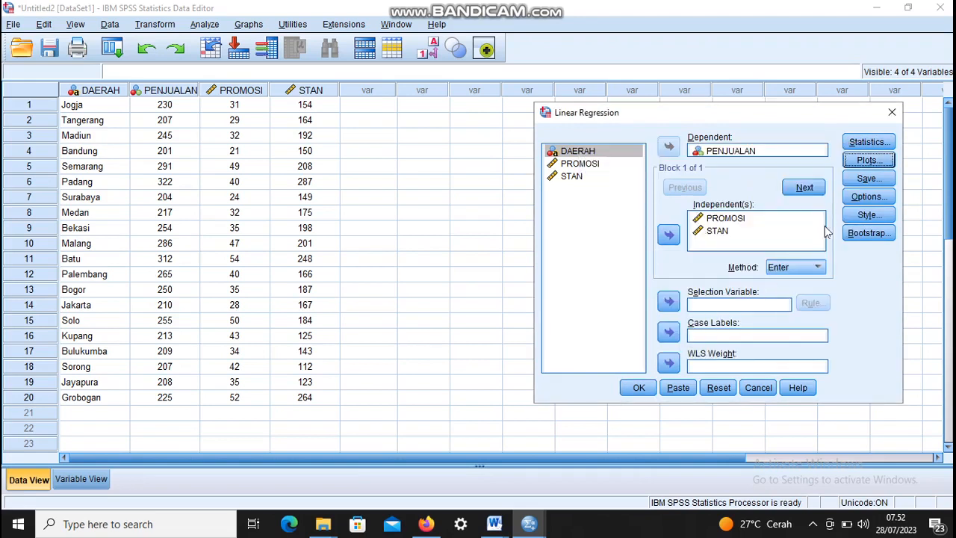
# Run the regression with F probability entry ,05 and removal ,10, the constant included, and missing cases excluded listwise
pyautogui.click(859, 199)
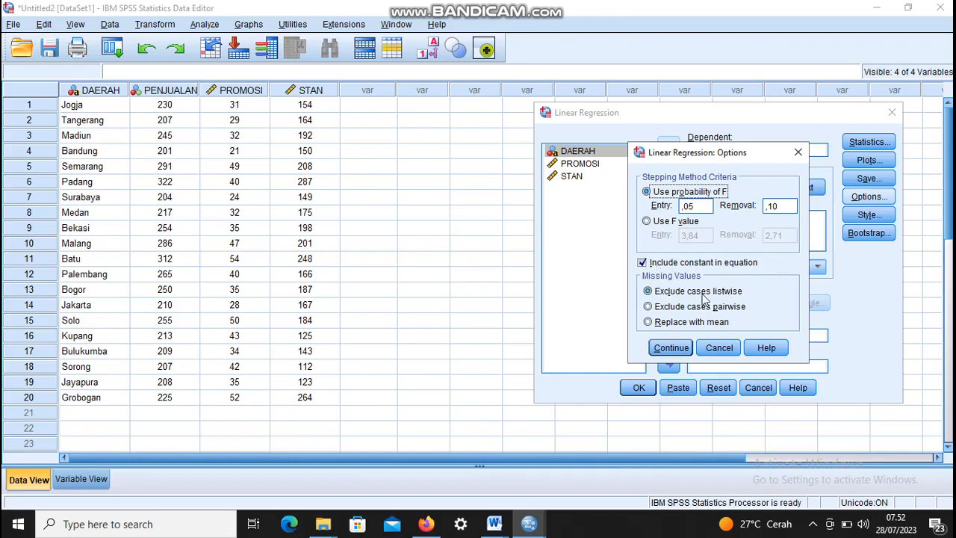
pyautogui.click(670, 348)
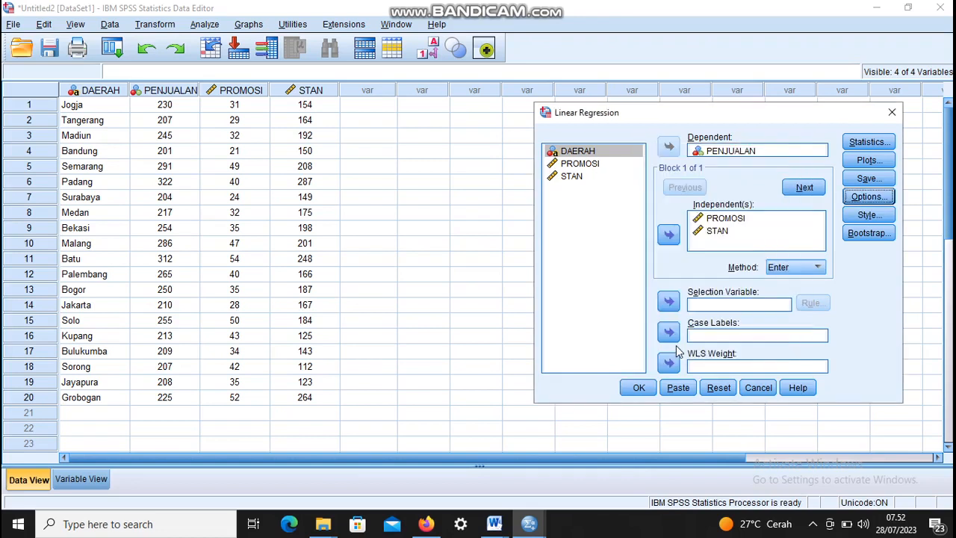
pyautogui.click(637, 387)
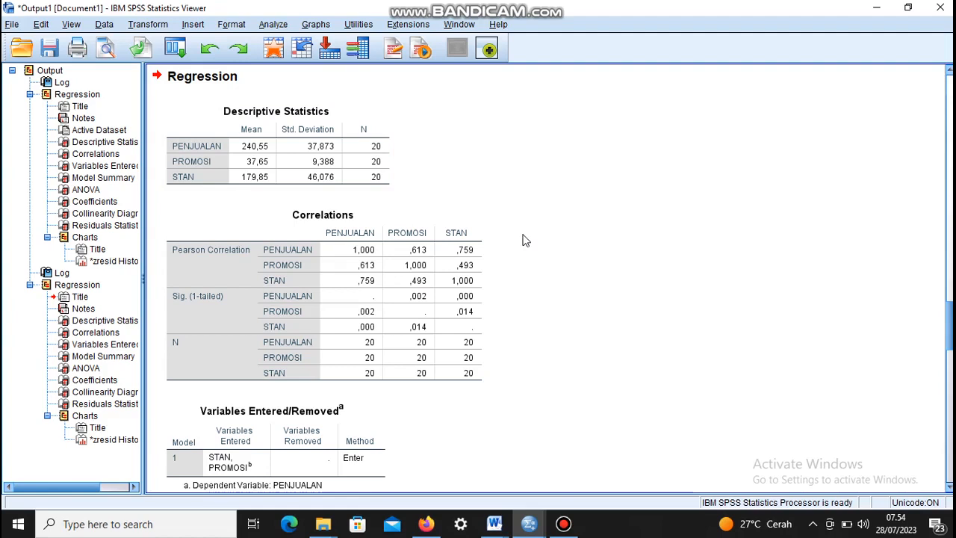
# Examine the descriptive statistics, correlations, entered variables and model summary in the new regression output
pyautogui.click(448, 234)
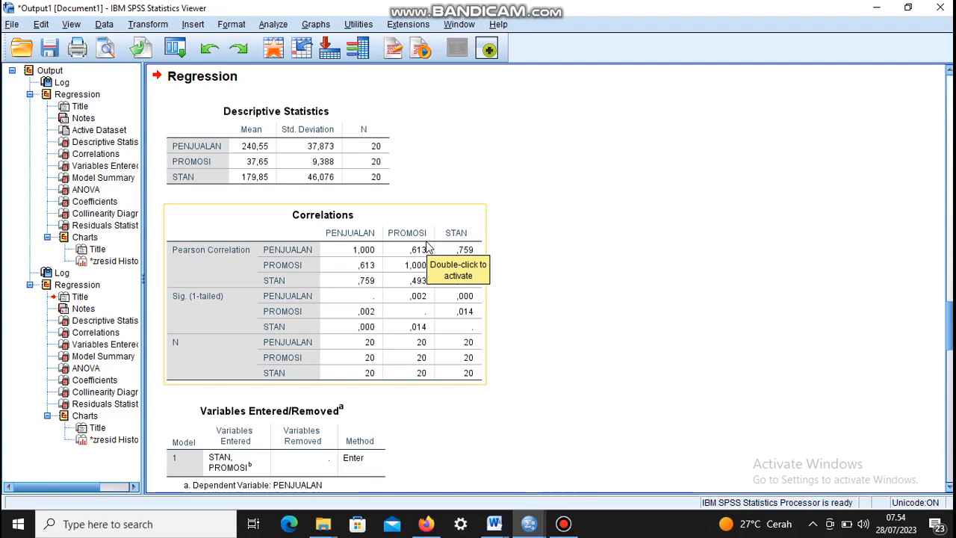
pyautogui.click(535, 213)
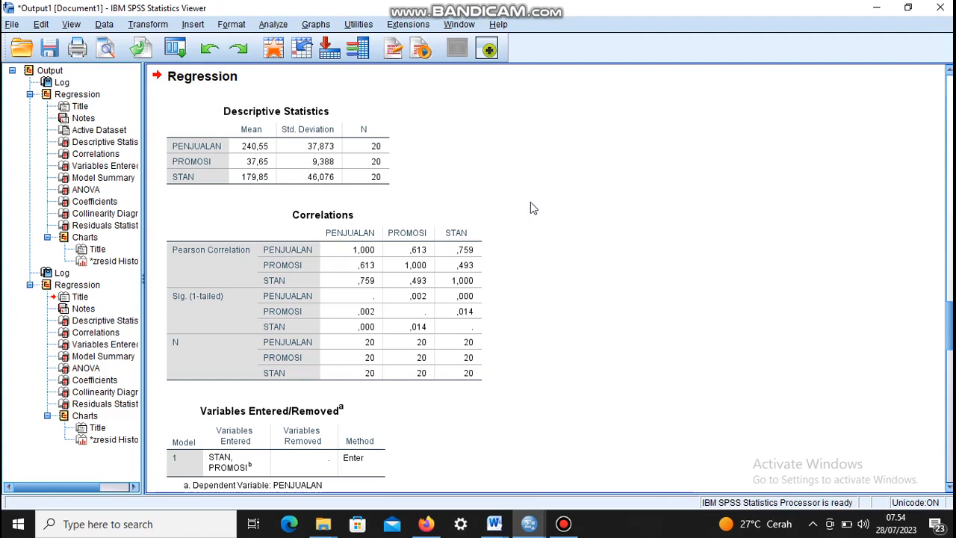
pyautogui.scroll(-5, 518, 214)
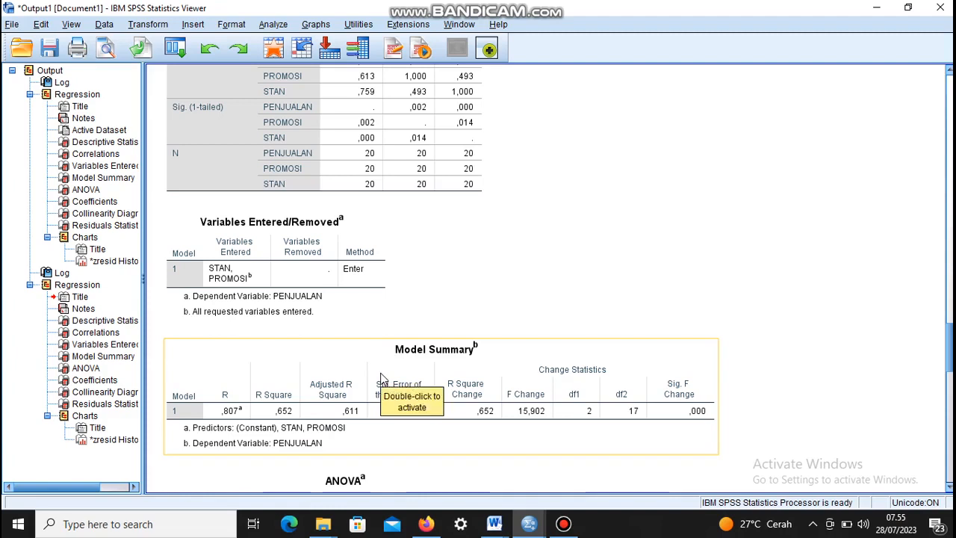
pyautogui.click(428, 328)
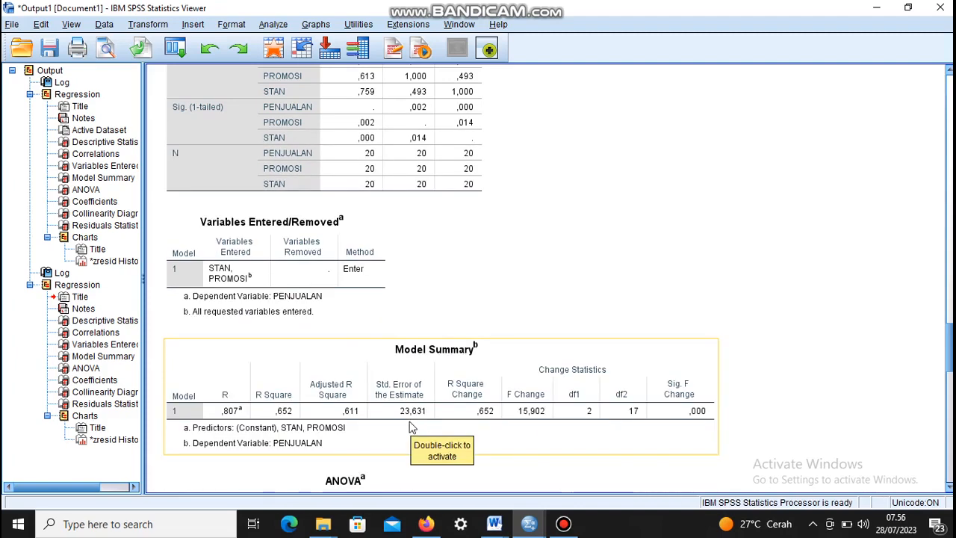
pyautogui.scroll(5, 410, 425)
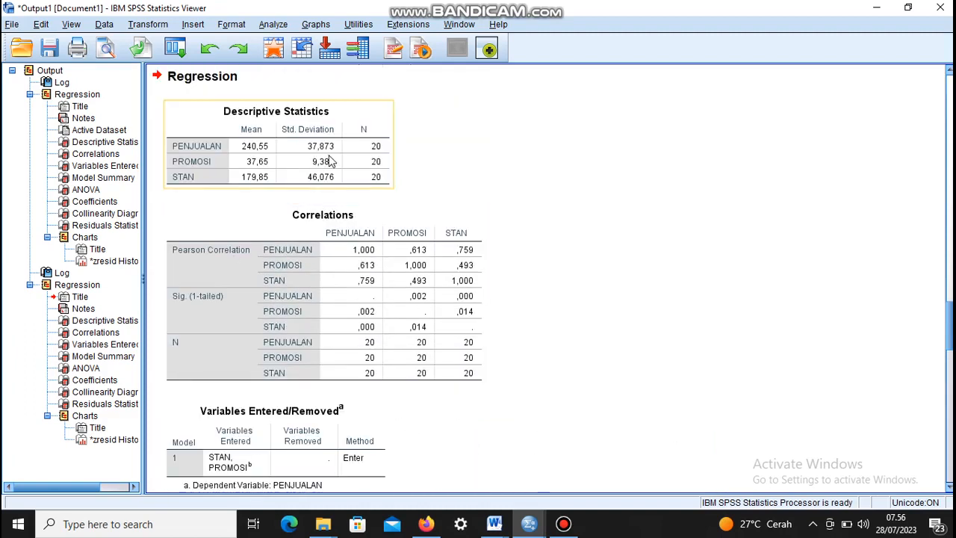
pyautogui.scroll(-10, 679, 307)
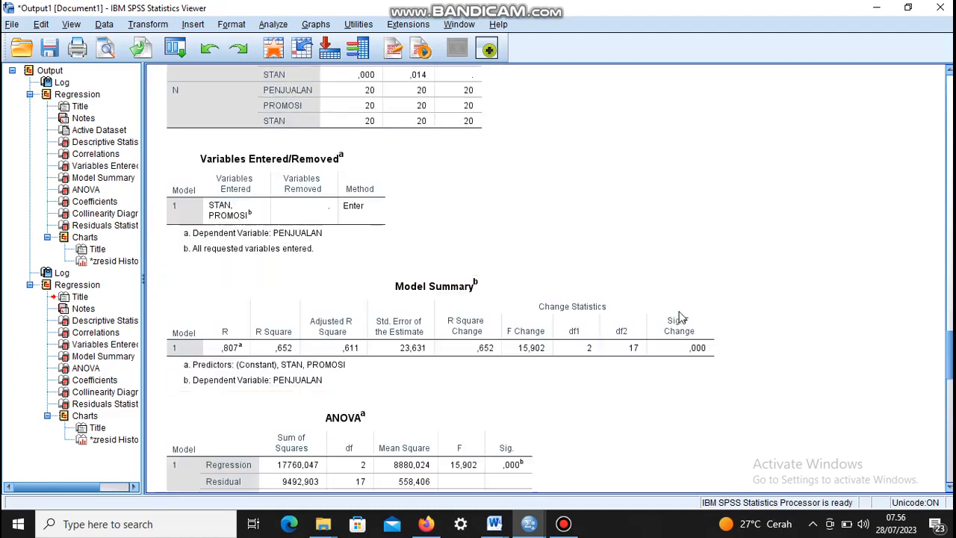
# Examine the ANOVA, coefficients and collinearity diagnostics tables and the residual histogram for PENJUALAN
pyautogui.scroll(-3, 679, 318)
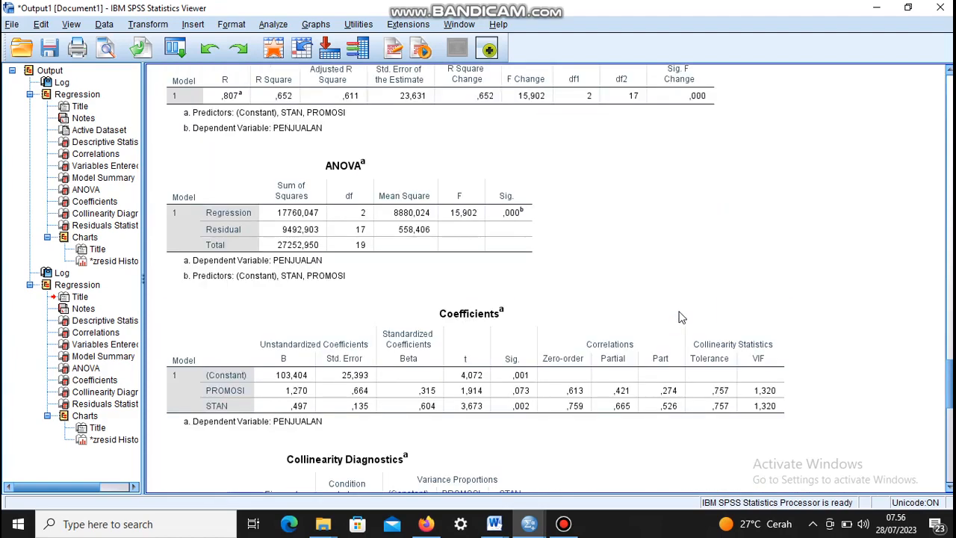
pyautogui.scroll(-3, 679, 317)
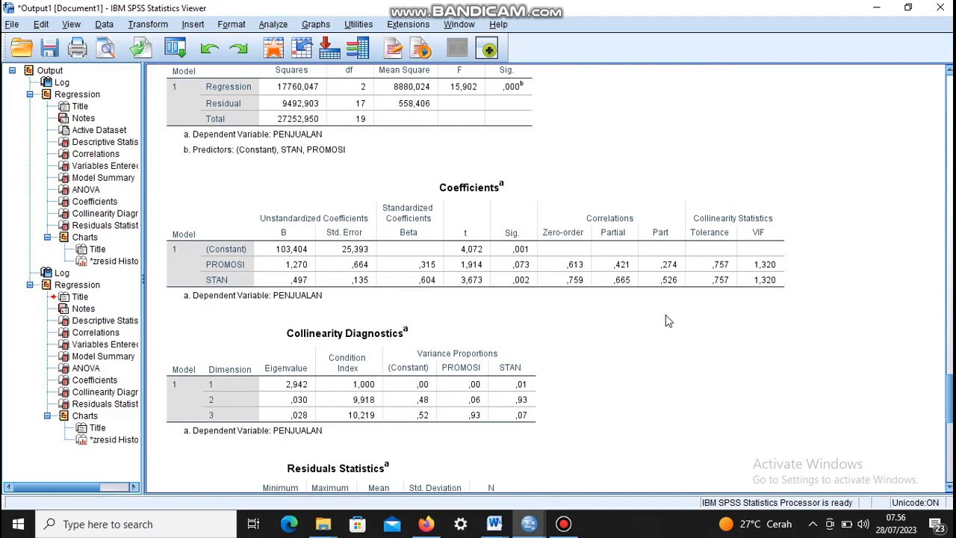
pyautogui.click(425, 338)
pyautogui.click(274, 269)
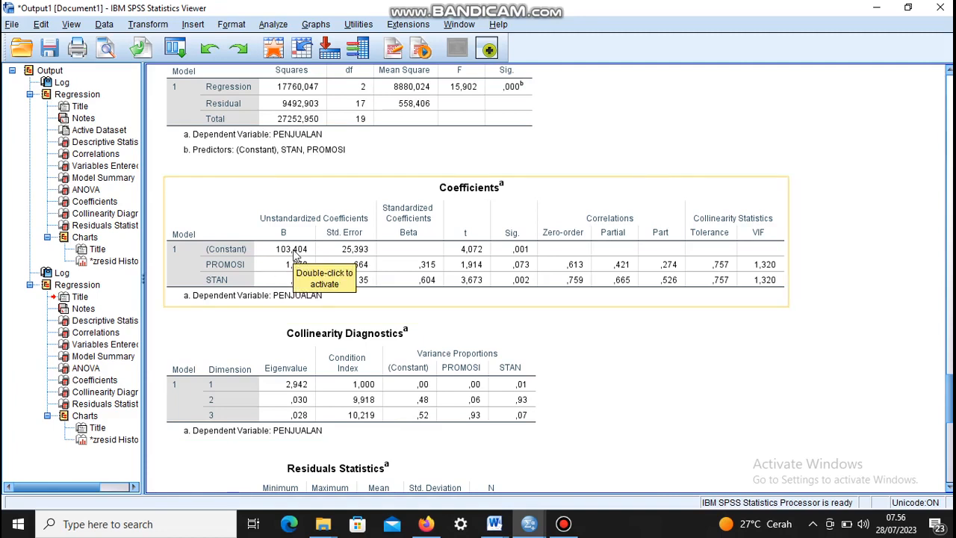
pyautogui.click(376, 326)
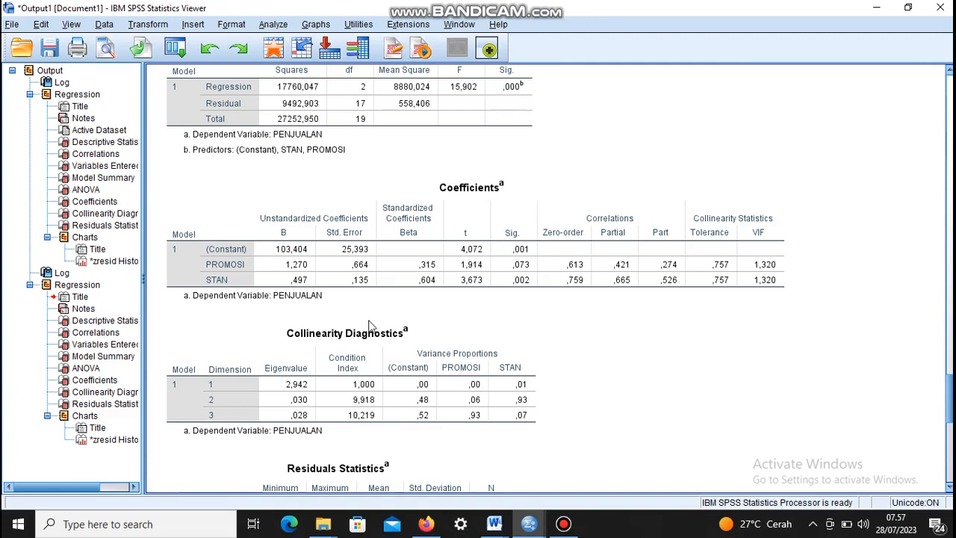
pyautogui.scroll(-10, 433, 329)
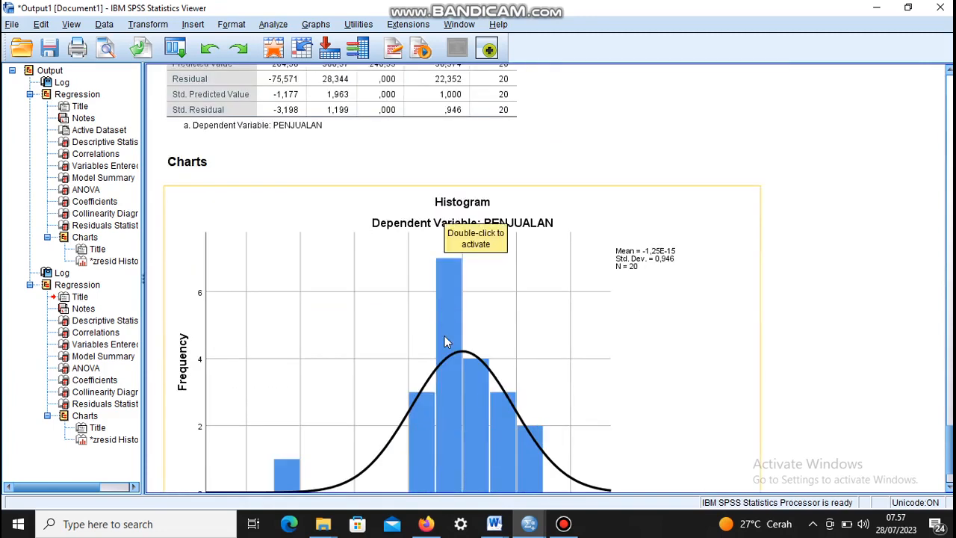
pyautogui.scroll(-2, 445, 338)
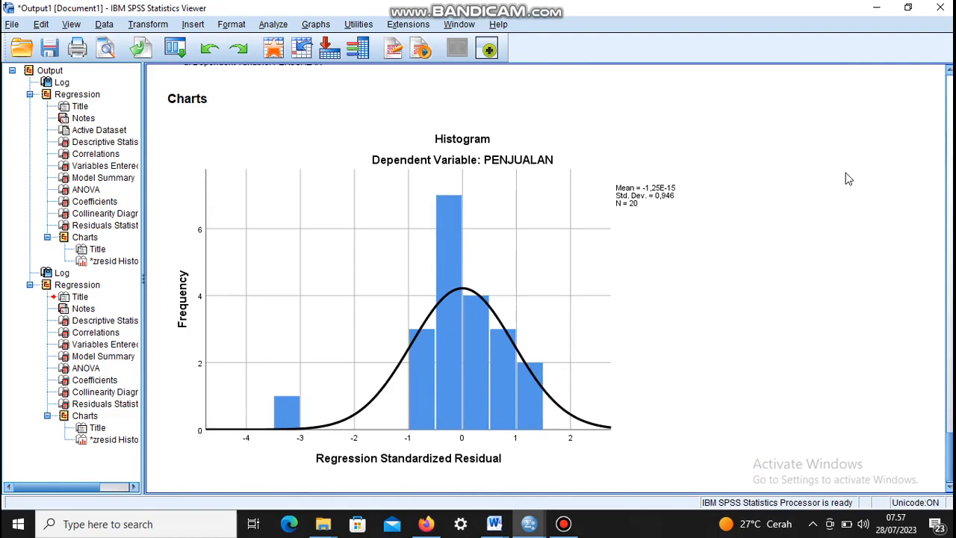
pyautogui.scroll(-1, 848, 178)
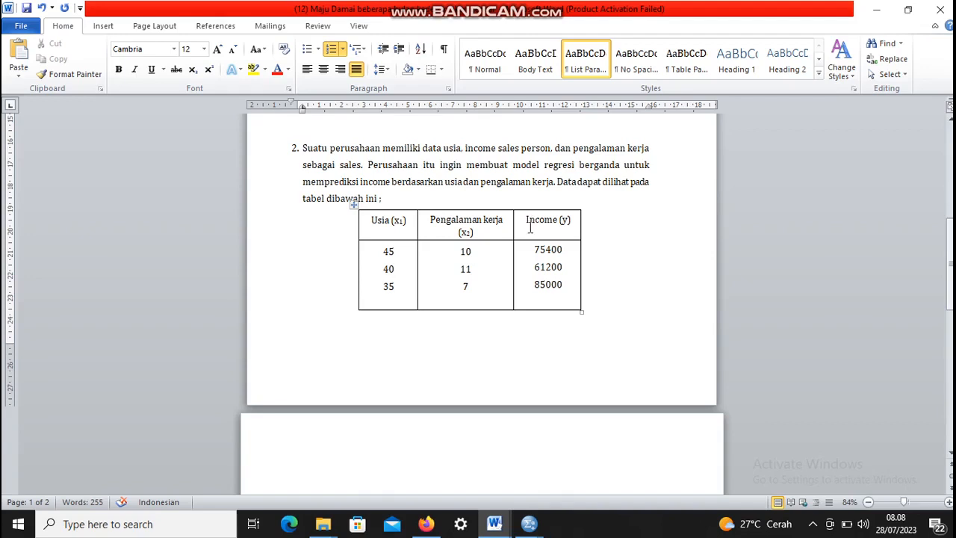
# Copy the eleven data rows under Usia, Pengalaman Kerja and Income from the DATA REGRESI 11 12 Word document
pyautogui.scroll(-6, 530, 227)
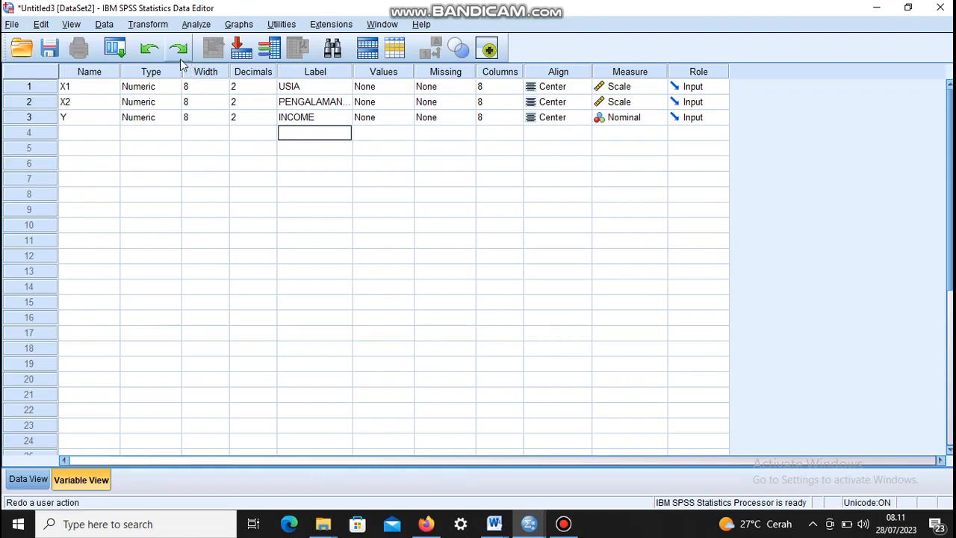
pyautogui.click(27, 480)
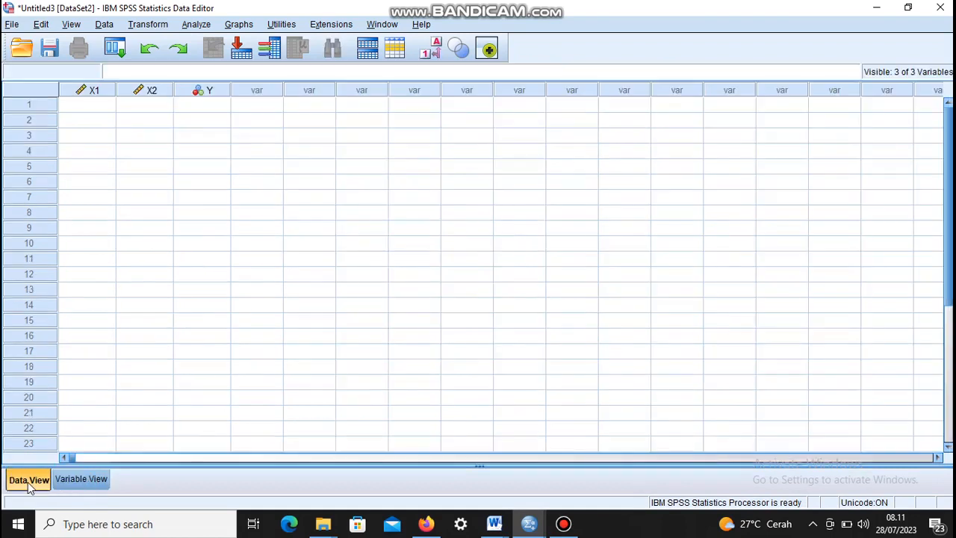
pyautogui.click(494, 525)
pyautogui.click(452, 474)
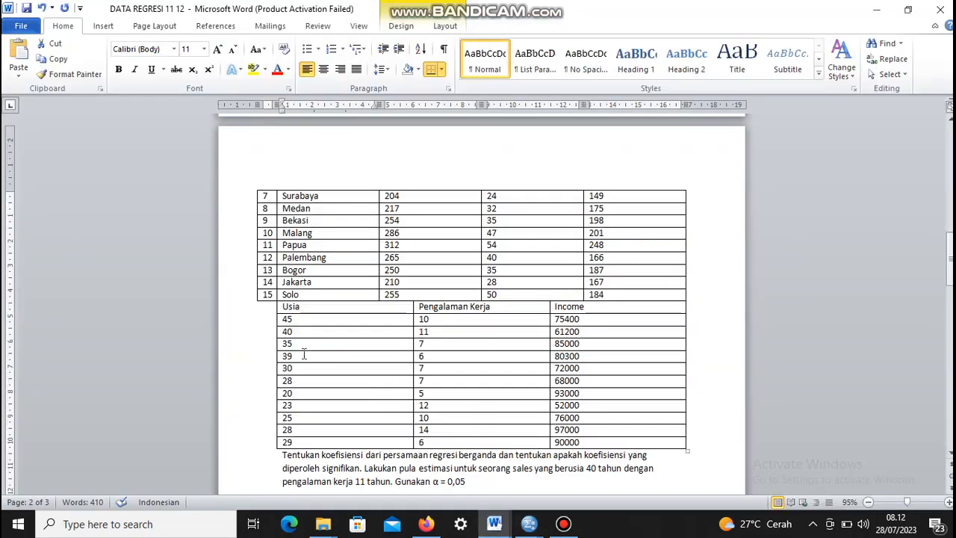
pyautogui.moveTo(287, 319); pyautogui.dragTo(566, 444)
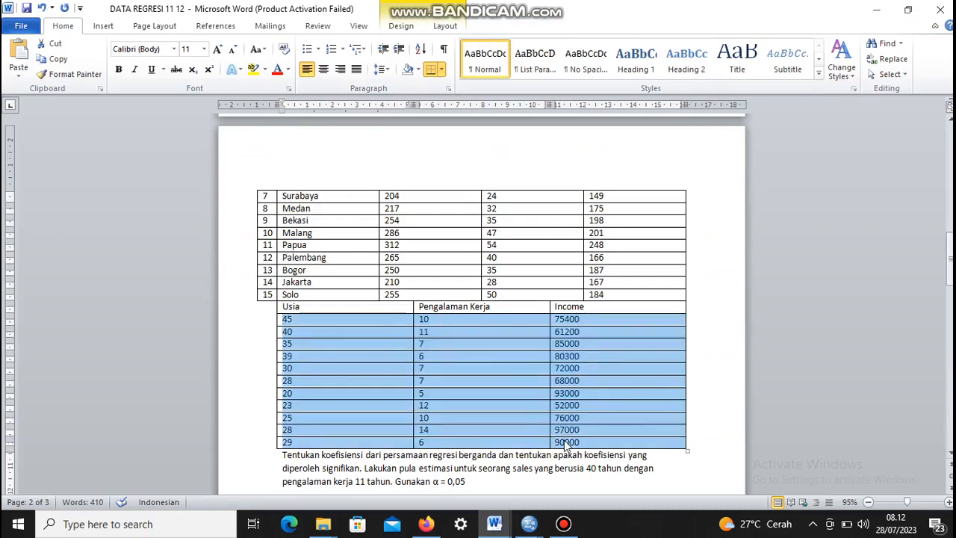
# Switch to the Untitled3 dataset in SPSS and paste the eleven copied rows into X1, X2 and Y from row 1
pyautogui.click(529, 523)
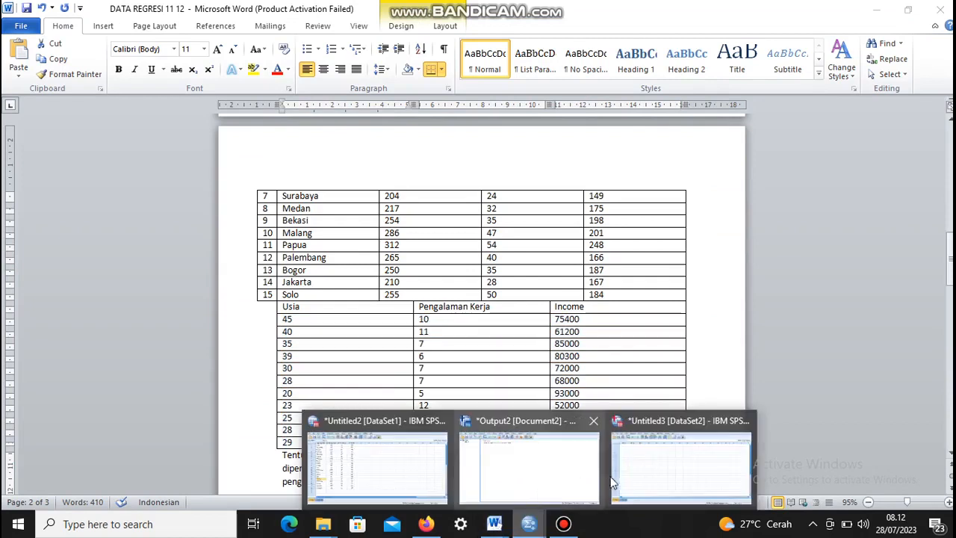
pyautogui.click(630, 471)
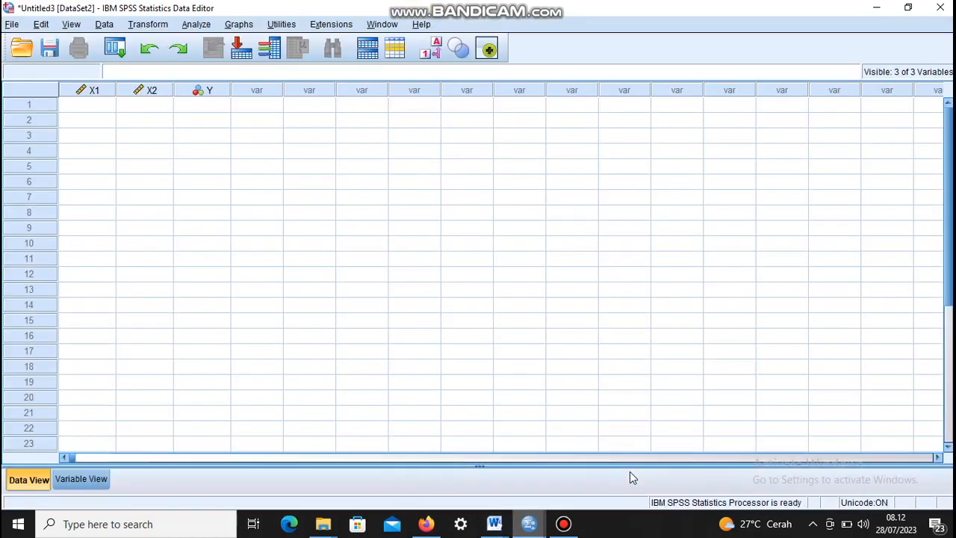
pyautogui.click(86, 106)
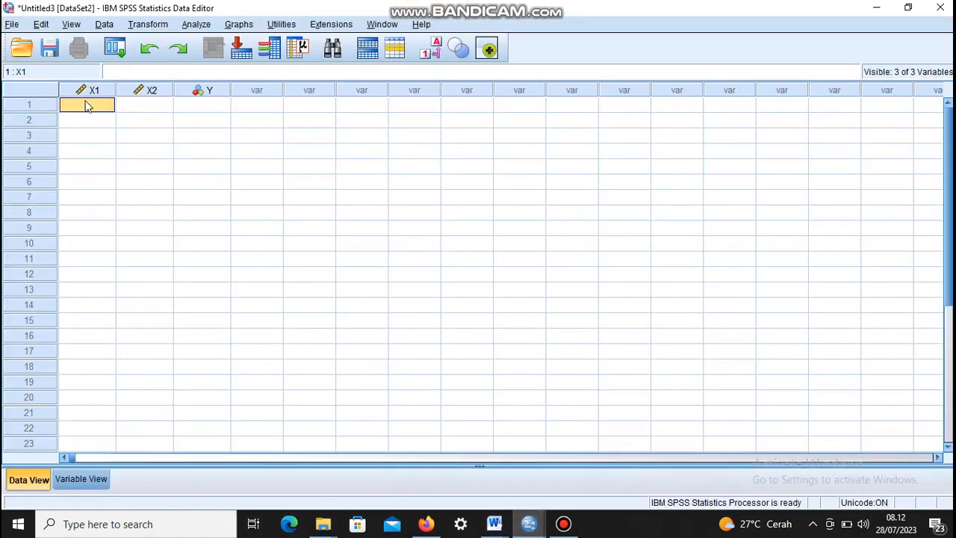
pyautogui.write('45,00\t10,00\t75400,00 40,00\t11,00\t61200,00 35,00\t7,00\t85000,00 39,00\t6,00\t80300,00 30,00\t7,00\t72000,00 28,00\t7,00\t68000,00 20,00\t5,00\t93000,00 23,00\t12,00\t52000,00 25,00\t10,00\t76000,00 28,00\t14,00\t97000,00 29,00\t6,00\t90000,00')
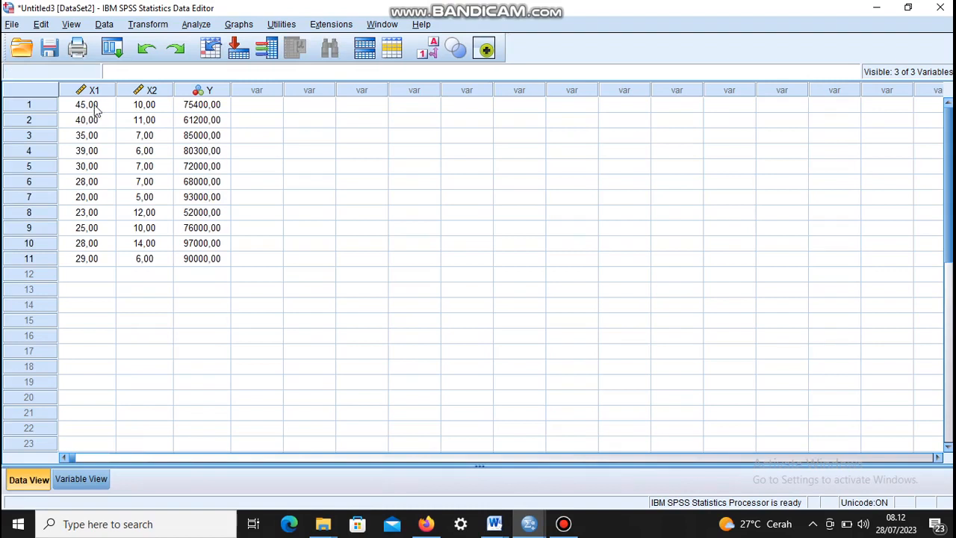
# Start a linear regression and set INCOME [Y] as the dependent variable
pyautogui.click(192, 27)
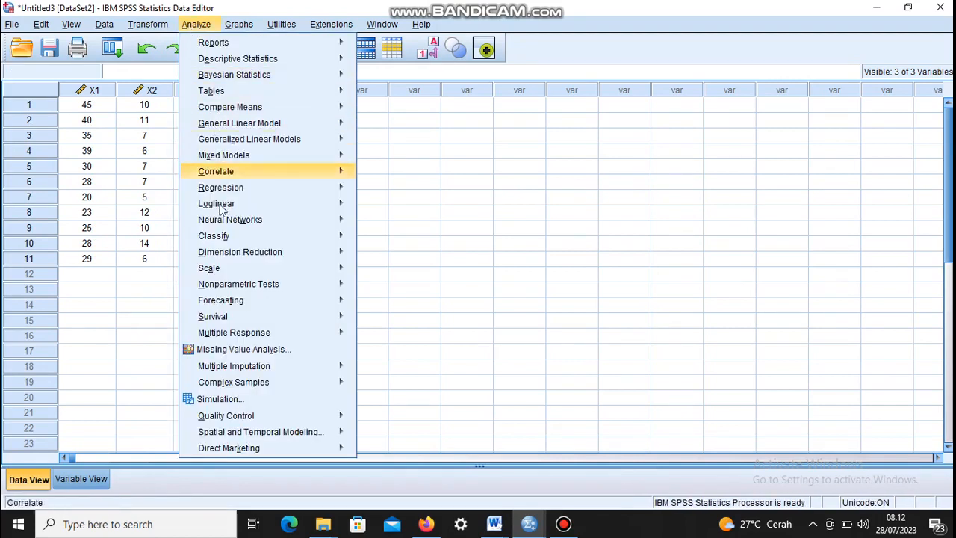
pyautogui.moveTo(231, 189)
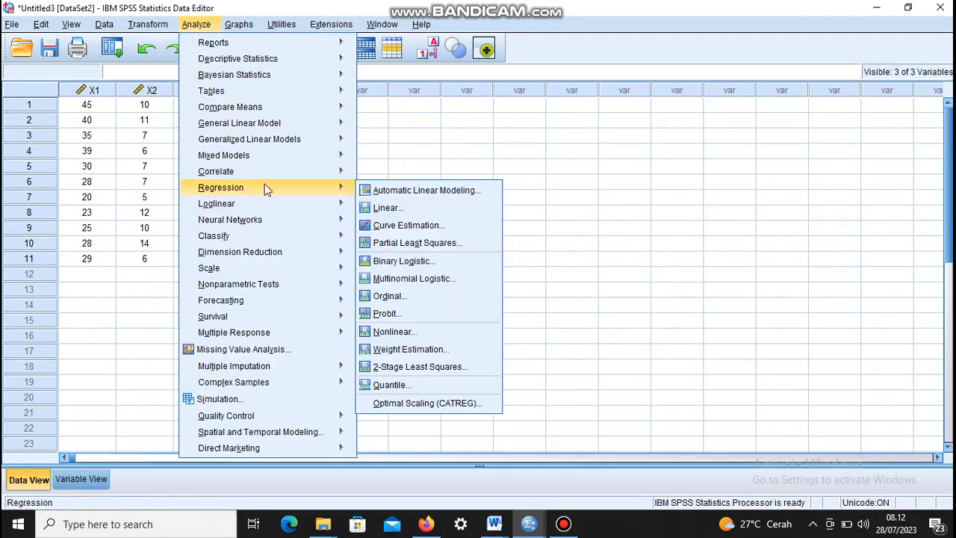
pyautogui.click(374, 212)
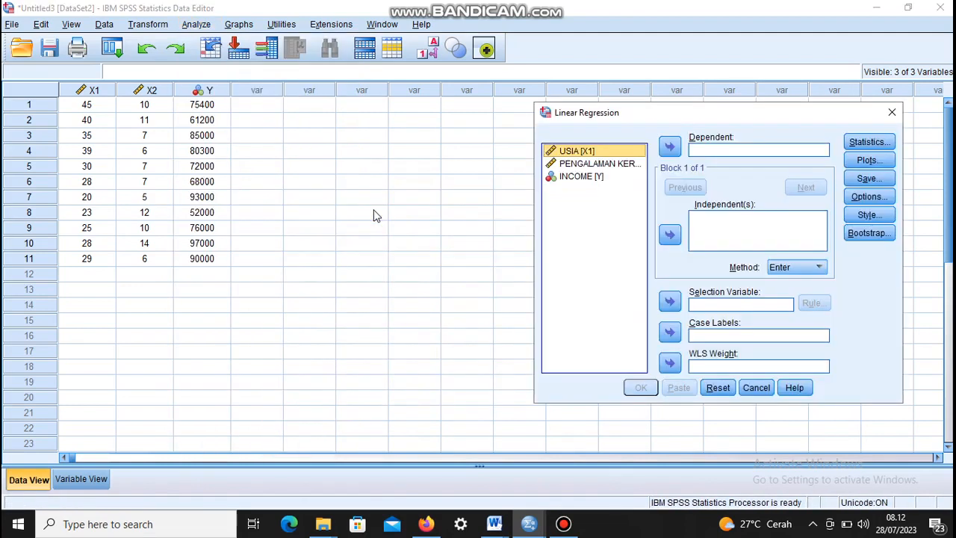
pyautogui.click(592, 178)
pyautogui.click(669, 146)
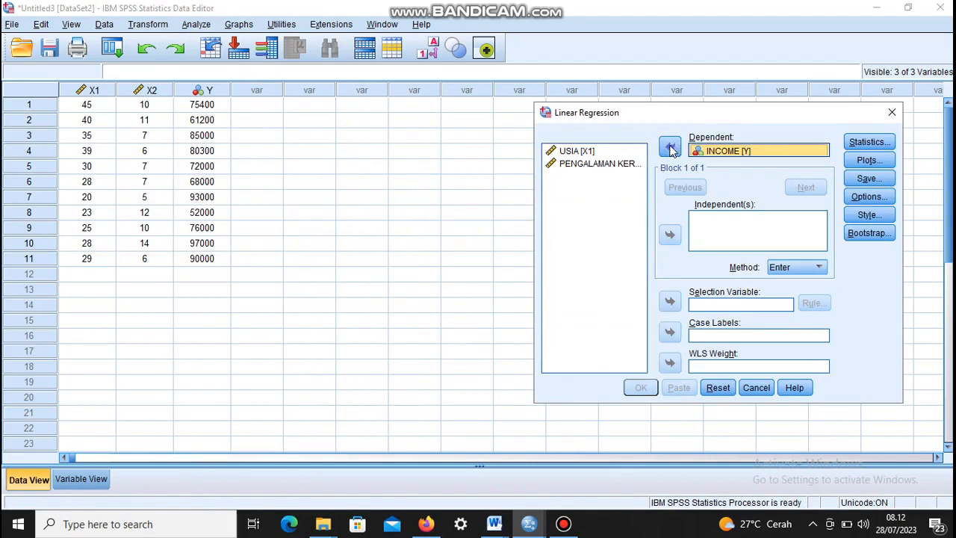
# Dismiss the WhatsApp notification, return to the Untitled3 regression, and add USIA [X1] and PENGALAMAN KERJA [X2] as independent variables
pyautogui.click(577, 152)
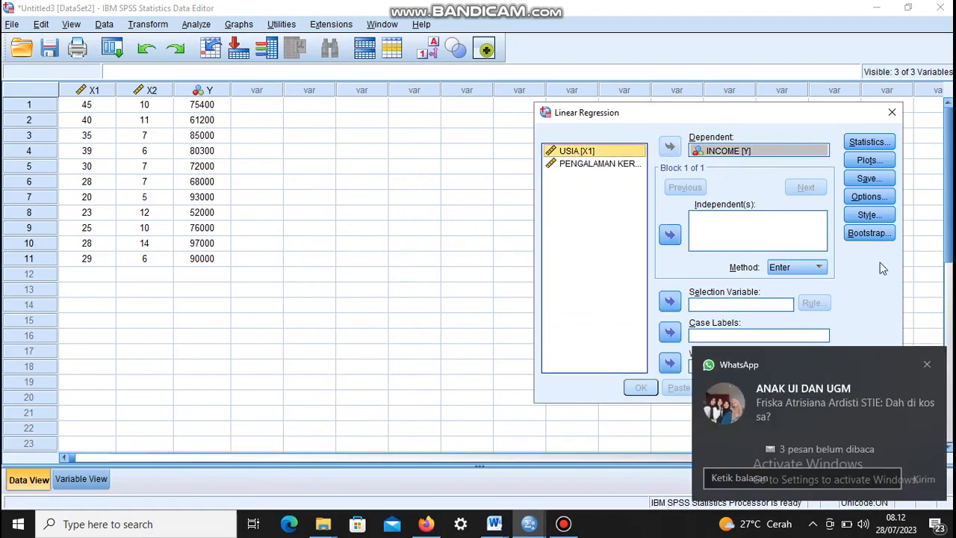
pyautogui.click(925, 361)
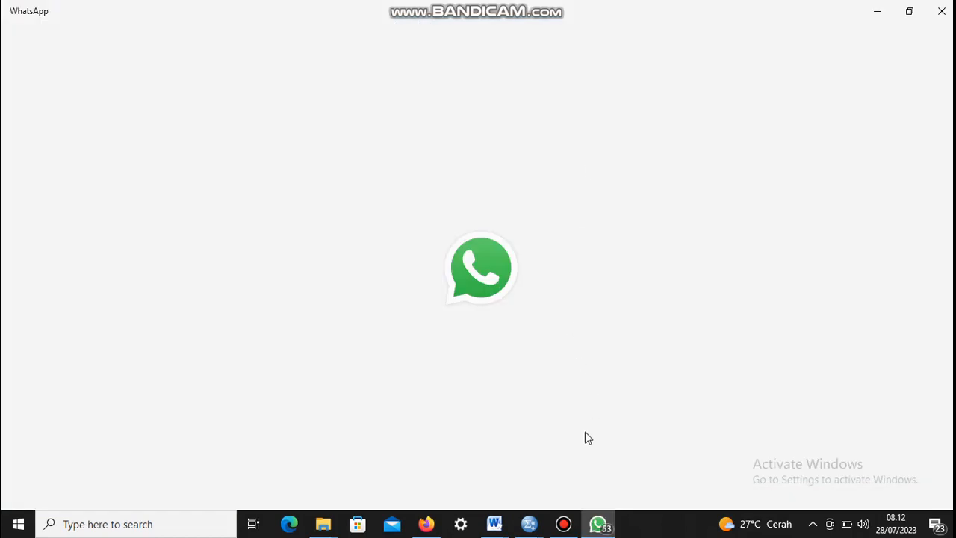
pyautogui.moveTo(528, 523)
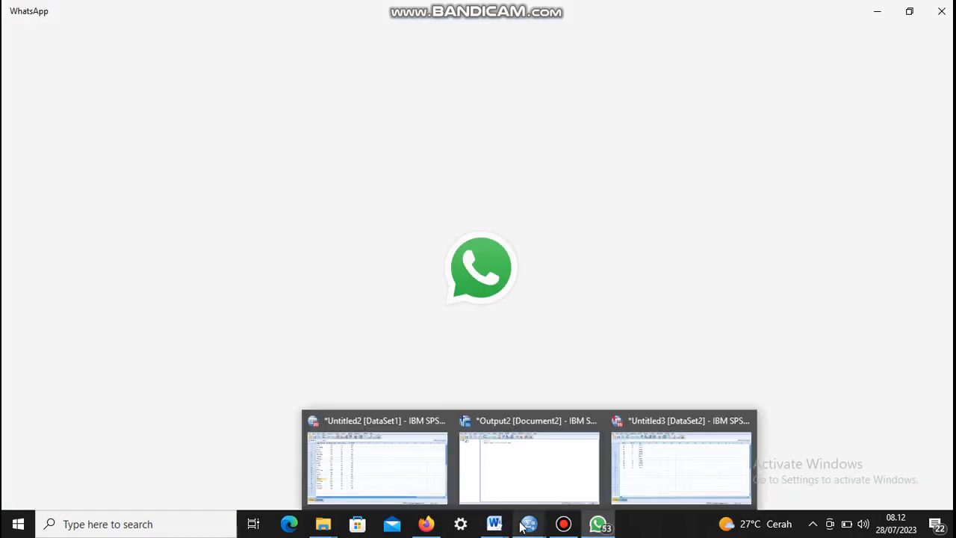
pyautogui.click(682, 469)
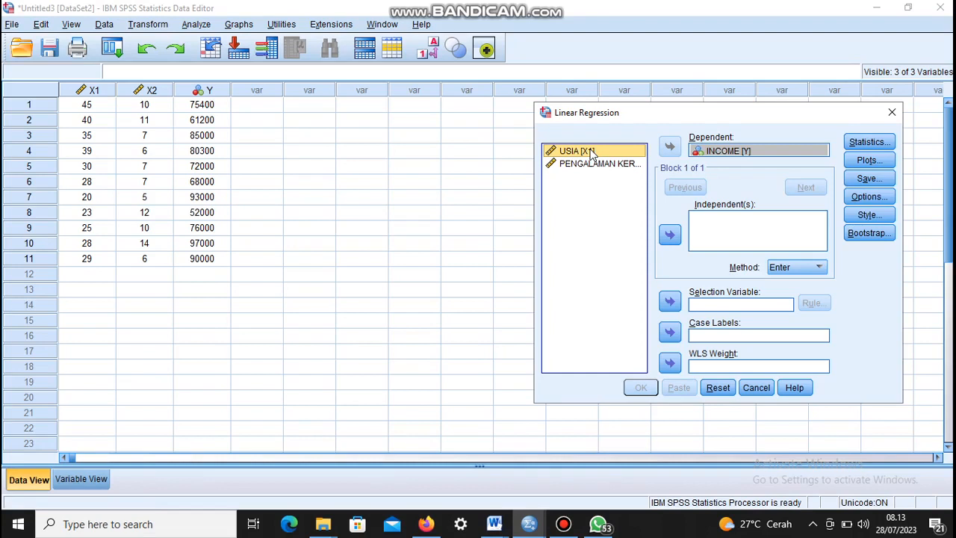
pyautogui.click(669, 234)
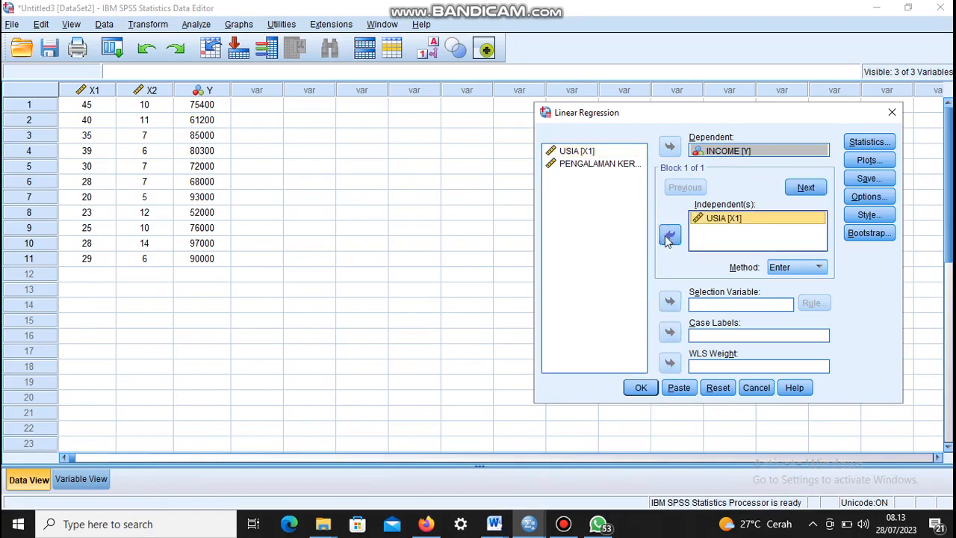
pyautogui.click(625, 165)
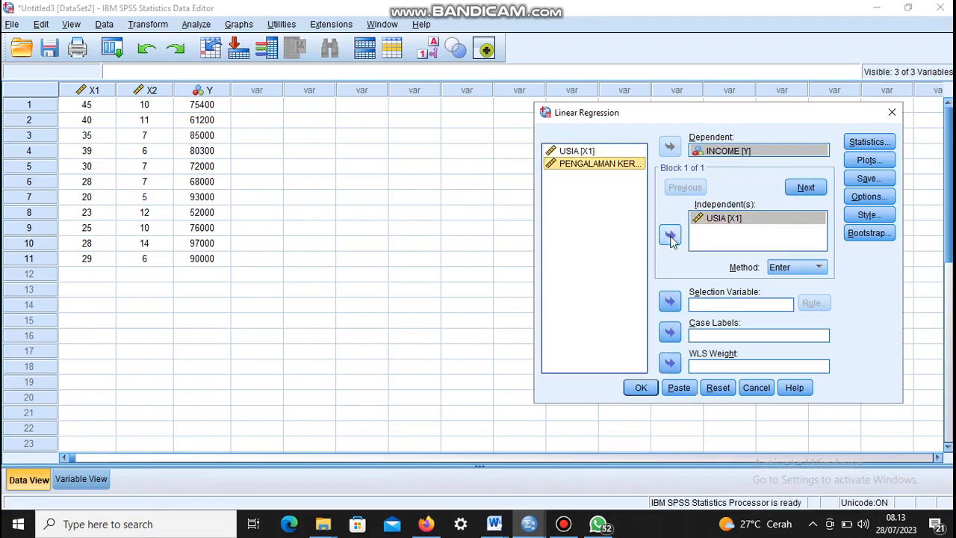
pyautogui.click(670, 236)
# Request R squared change, descriptives, part and partial correlations, and collinearity diagnostics alongside estimates and model fit
pyautogui.click(864, 144)
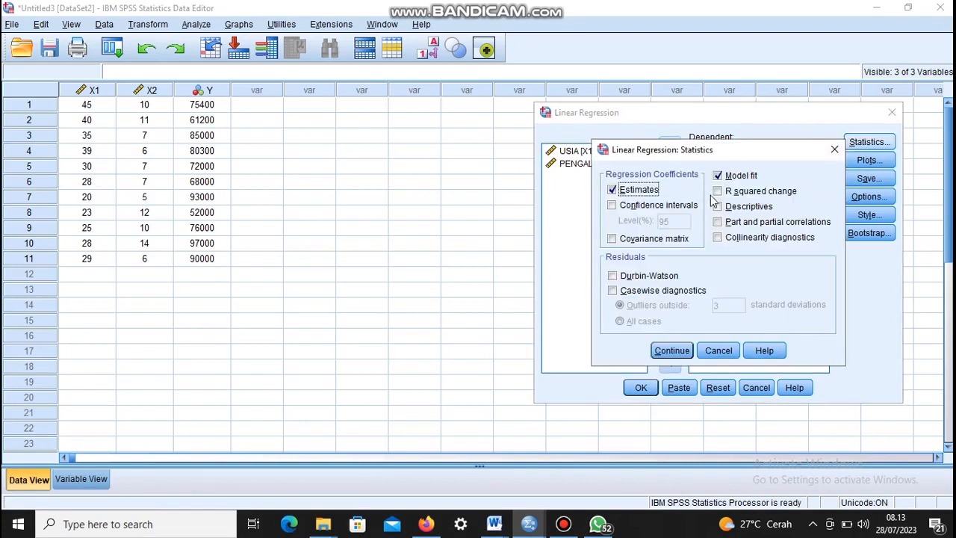
pyautogui.click(718, 191)
pyautogui.click(717, 206)
pyautogui.click(717, 221)
pyautogui.click(718, 237)
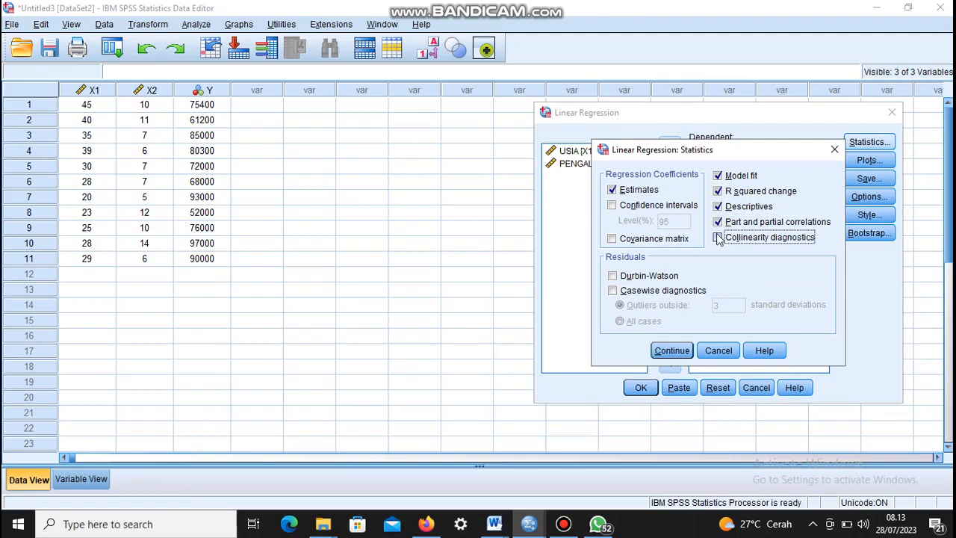
pyautogui.click(674, 352)
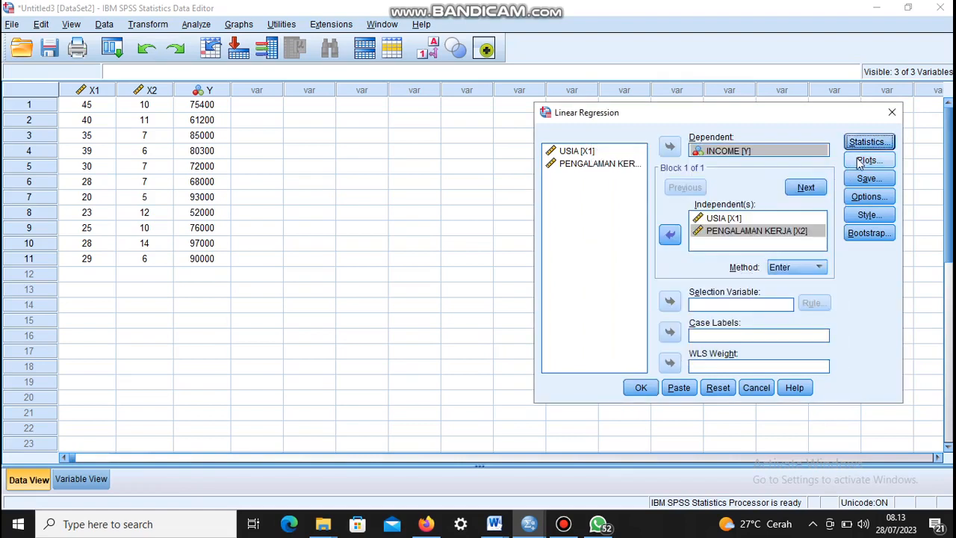
# Request a histogram of the standardized residuals for the INCOME regression
pyautogui.click(852, 160)
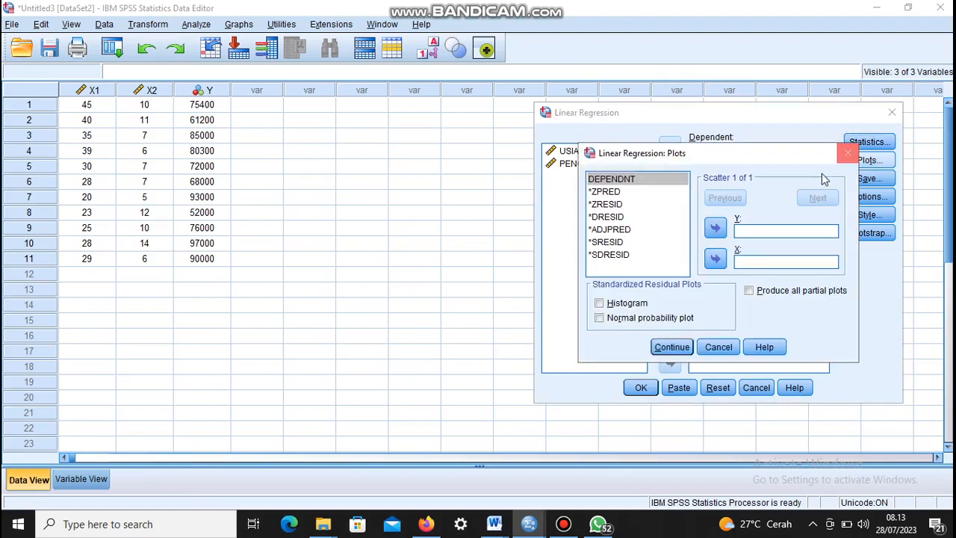
pyautogui.click(605, 303)
pyautogui.click(671, 347)
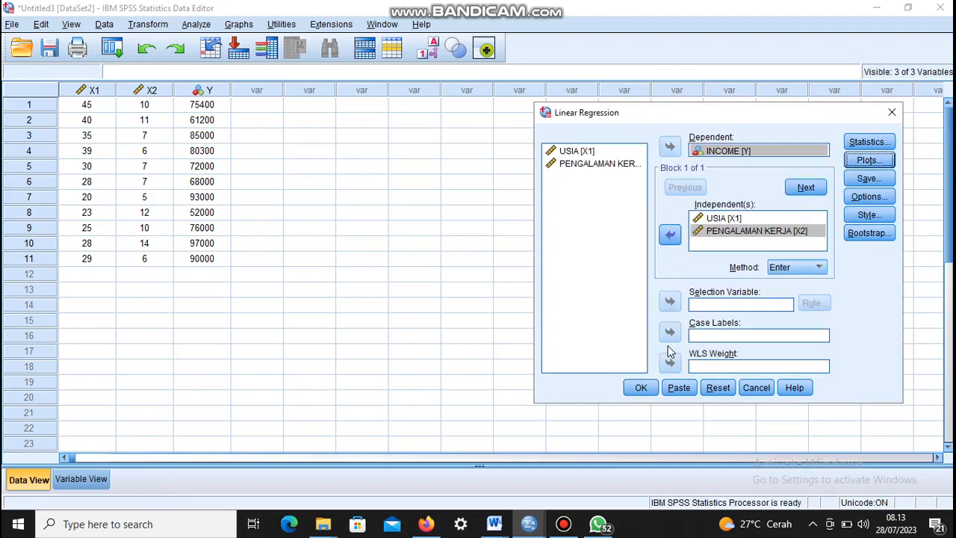
# Run the INCOME regression with F probability entry ,05 and removal ,10, the constant included, and missing cases excluded listwise
pyautogui.click(866, 196)
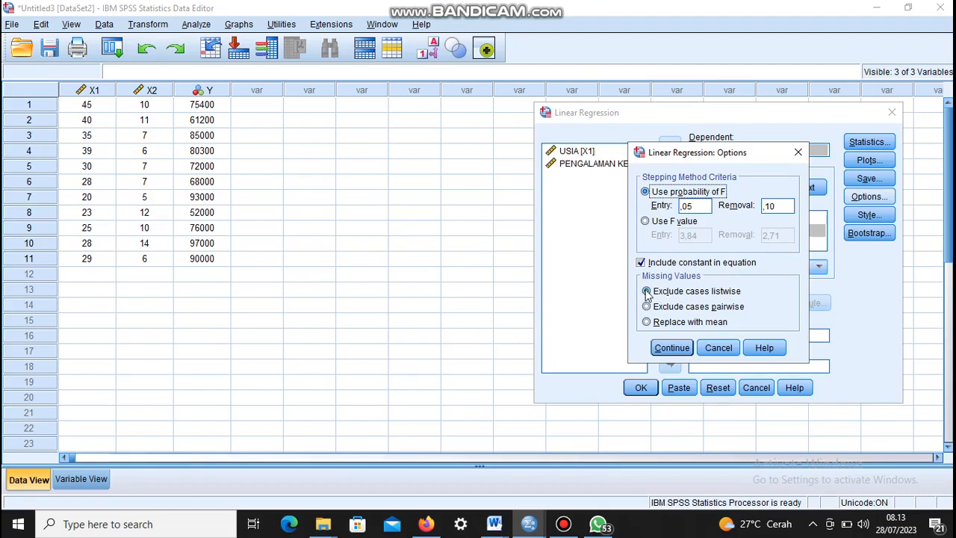
pyautogui.click(672, 348)
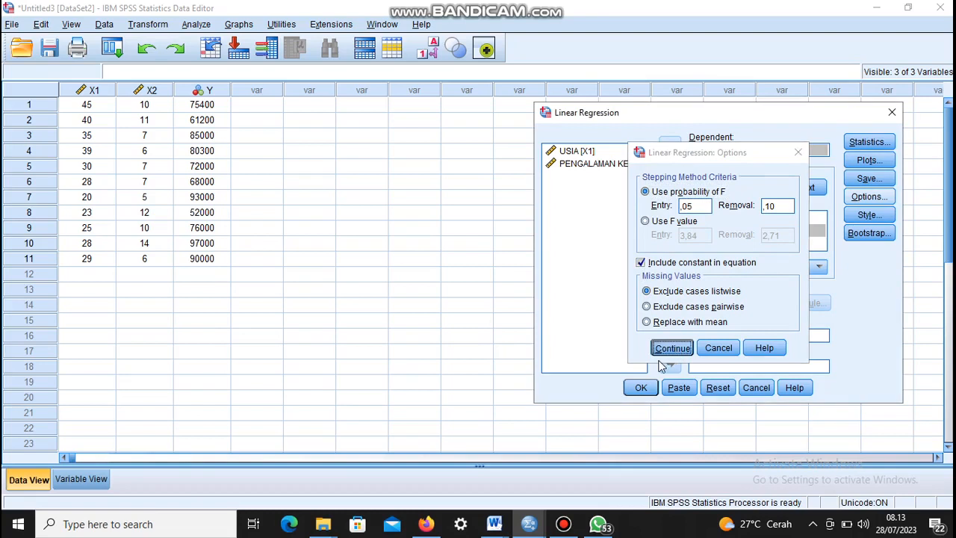
pyautogui.click(639, 388)
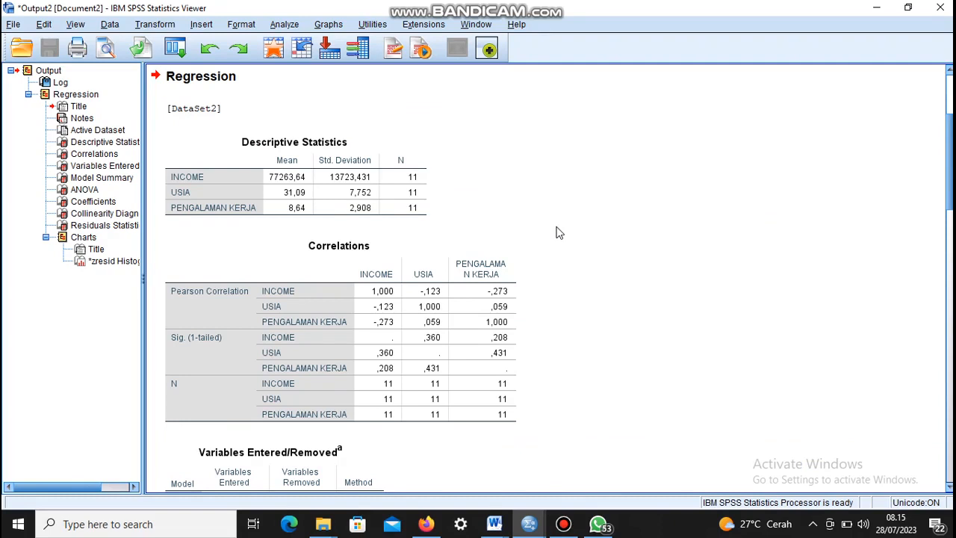
# Examine the descriptive statistics, correlations, model summary, ANOVA and coefficients tables in the INCOME regression output
pyautogui.scroll(-2, 556, 233)
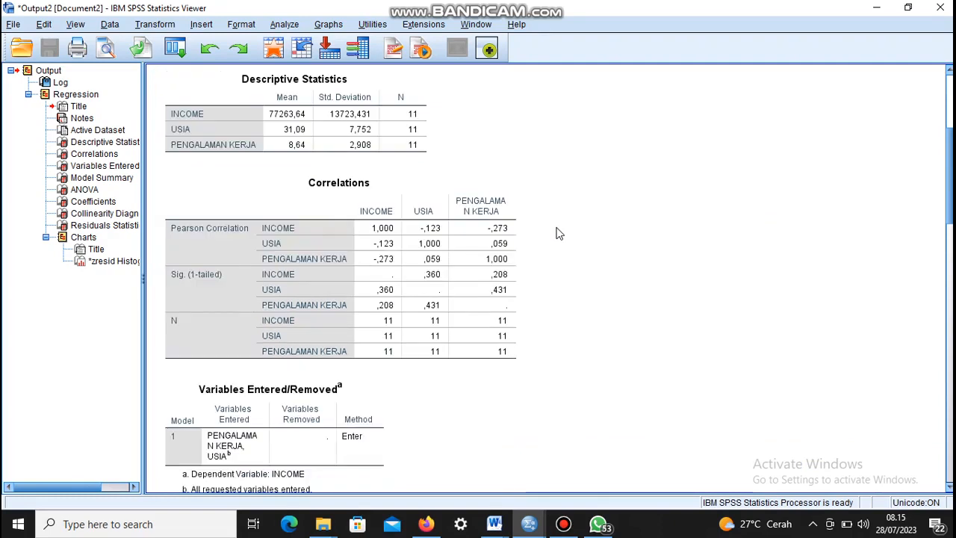
pyautogui.click(418, 232)
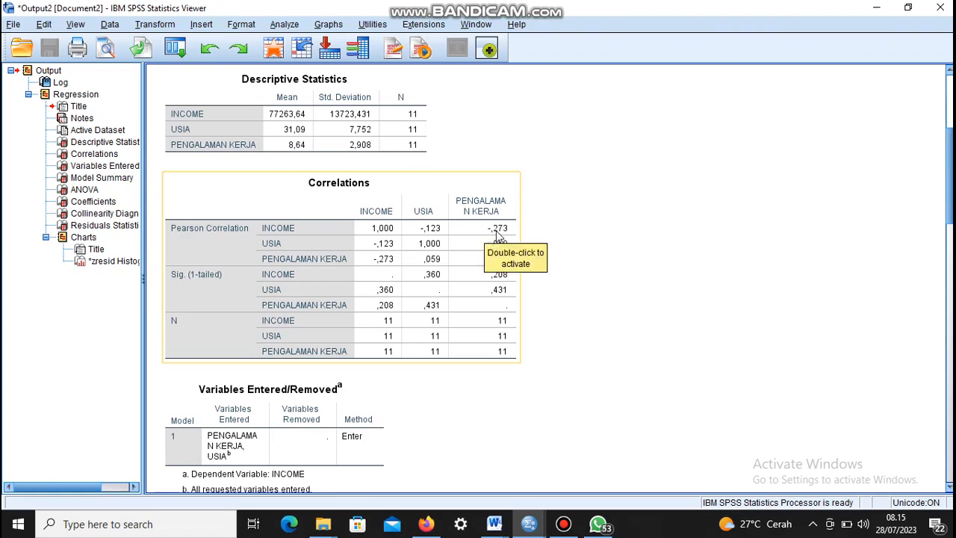
pyautogui.scroll(-5, 457, 314)
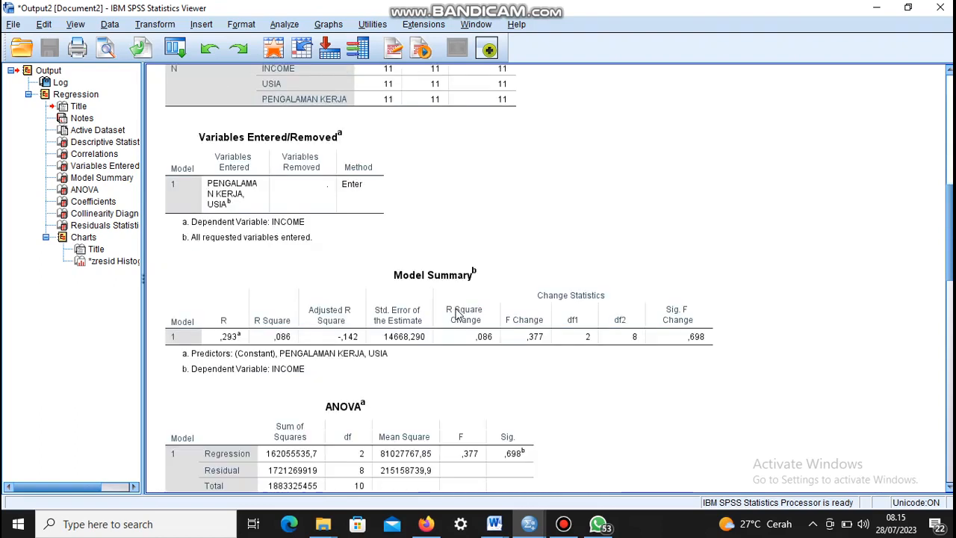
pyautogui.scroll(-1, 457, 314)
pyautogui.scroll(-3, 457, 313)
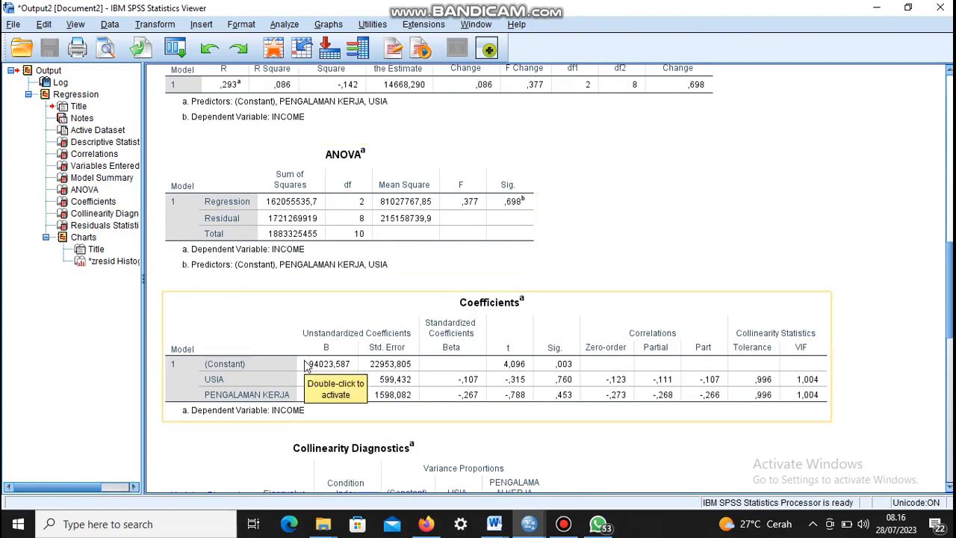
pyautogui.scroll(3, 304, 365)
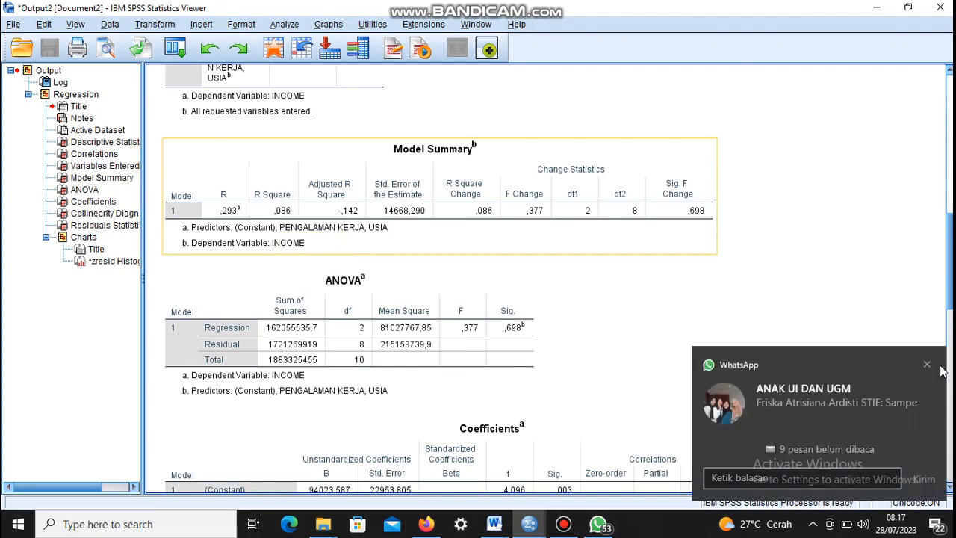
# Dismiss the WhatsApp notification, return to the Output2 viewer, and review the correlations, model summary and descriptive statistics for INCOME again
pyautogui.click(927, 363)
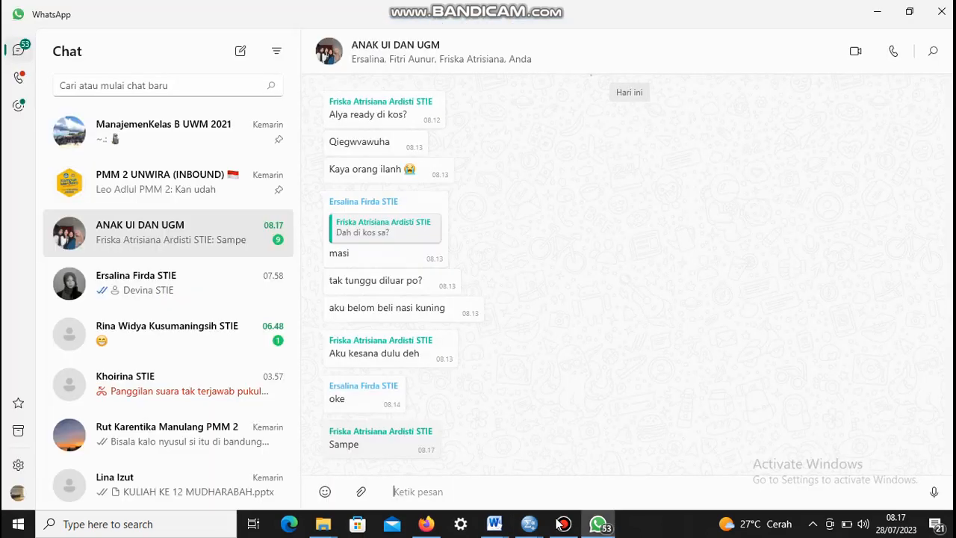
pyautogui.click(529, 521)
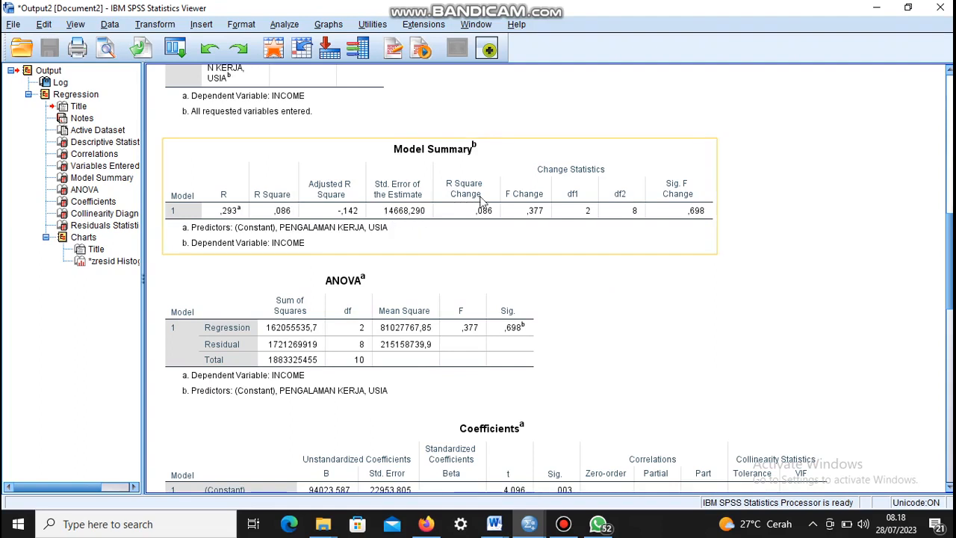
pyautogui.scroll(5, 483, 204)
pyautogui.scroll(2, 483, 204)
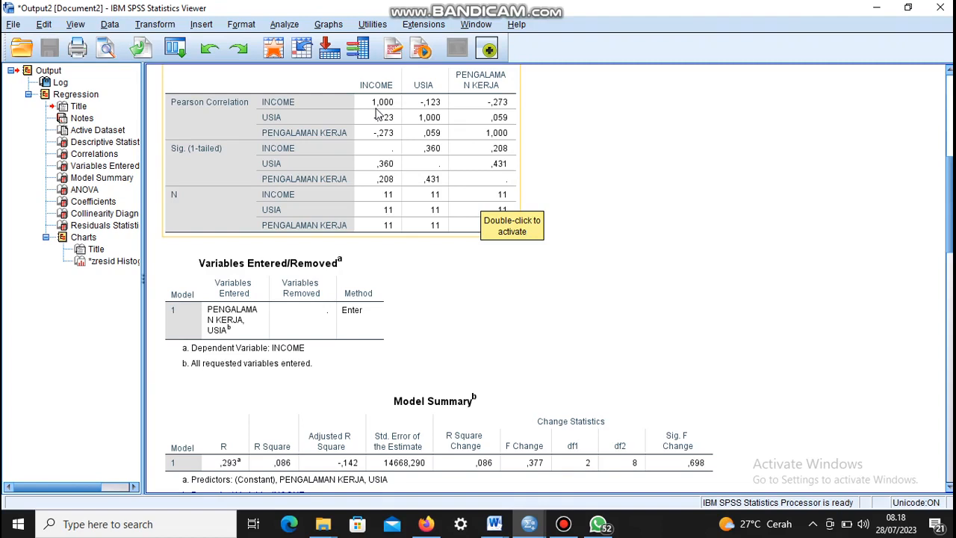
pyautogui.scroll(-6, 377, 114)
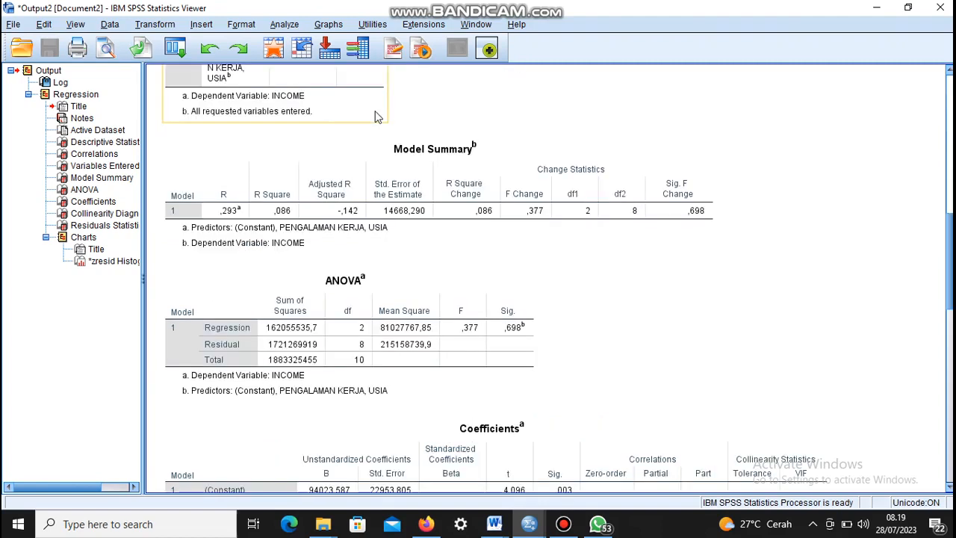
pyautogui.click(399, 153)
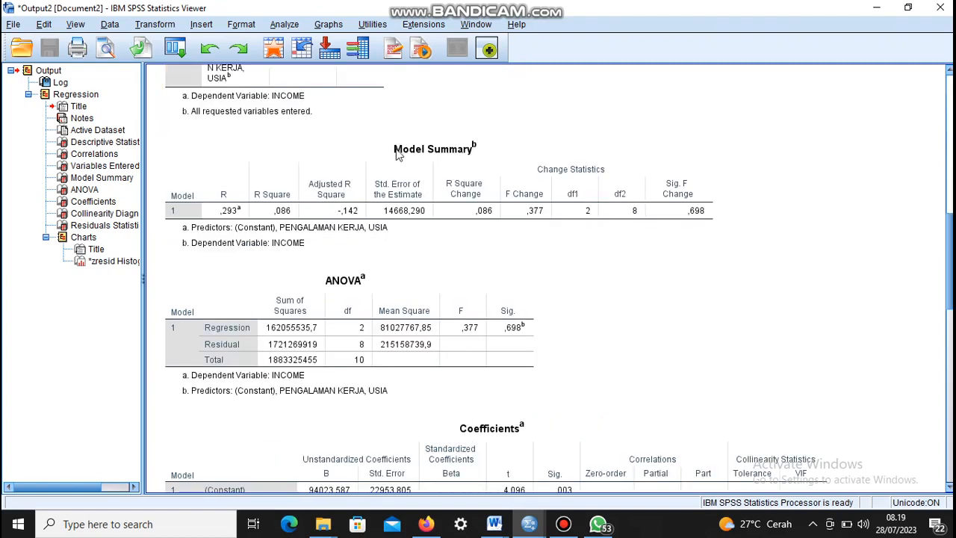
pyautogui.scroll(9, 416, 154)
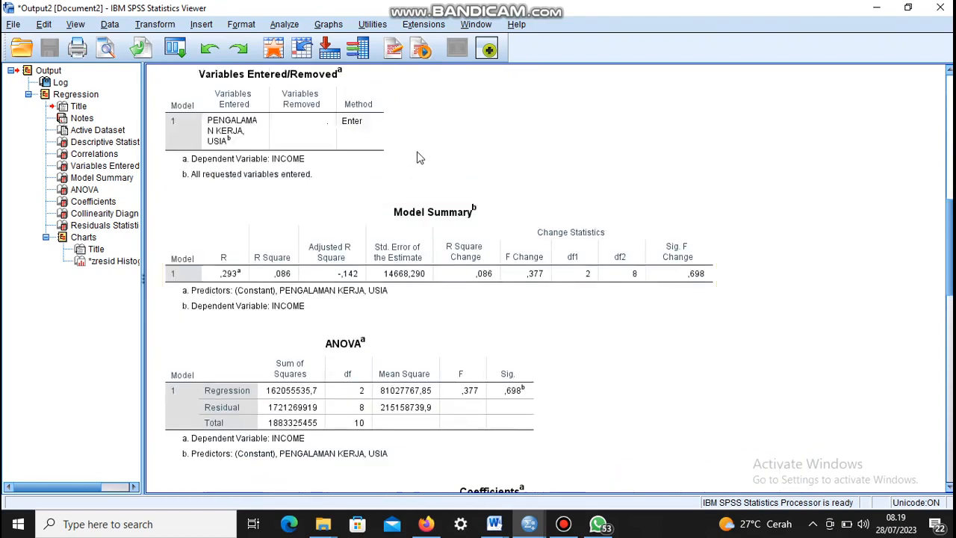
pyautogui.scroll(3, 418, 157)
pyautogui.click(276, 238)
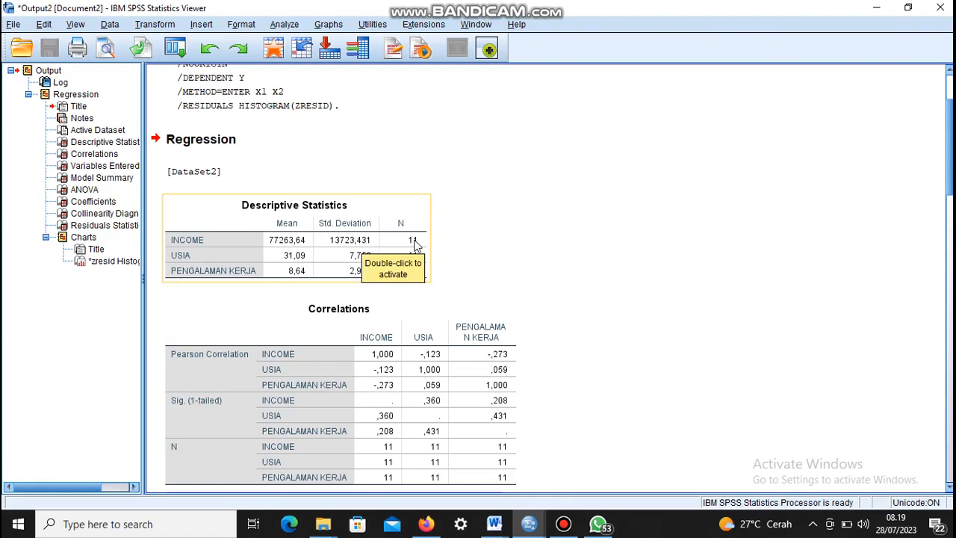
# Examine the INCOME output from the correlations and model summary through the ANOVA and coefficients tables to the standardized residual histogram
pyautogui.scroll(-3, 416, 246)
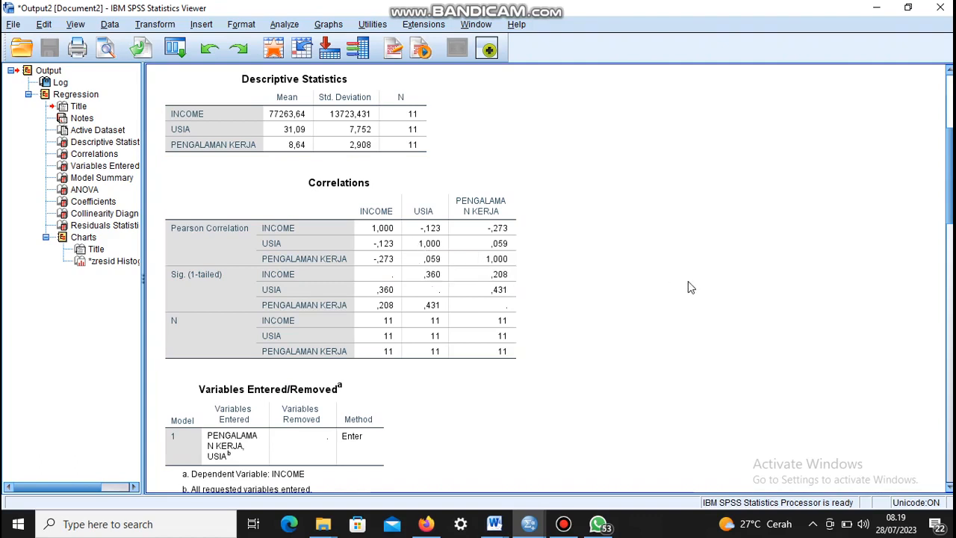
pyautogui.scroll(-2, 686, 286)
pyautogui.scroll(-4, 686, 297)
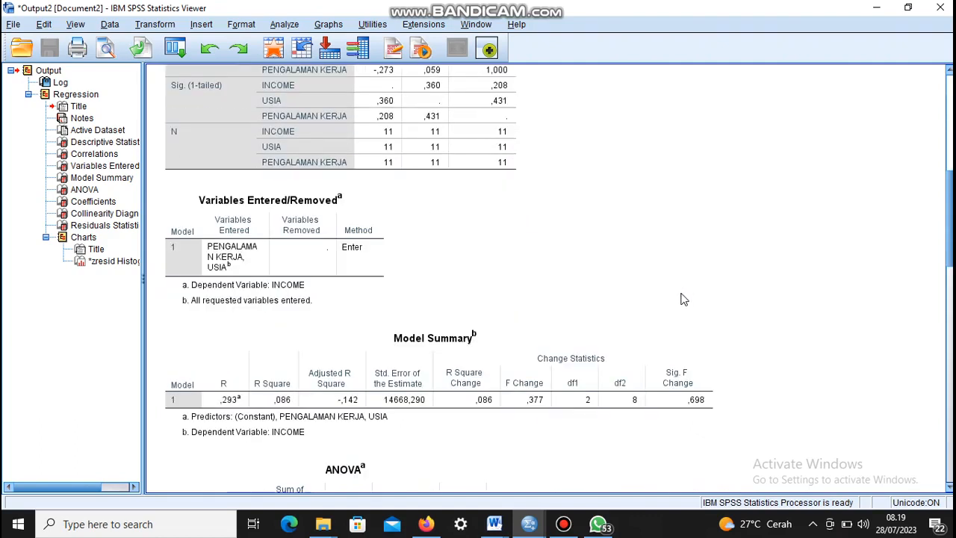
pyautogui.scroll(-10, 683, 299)
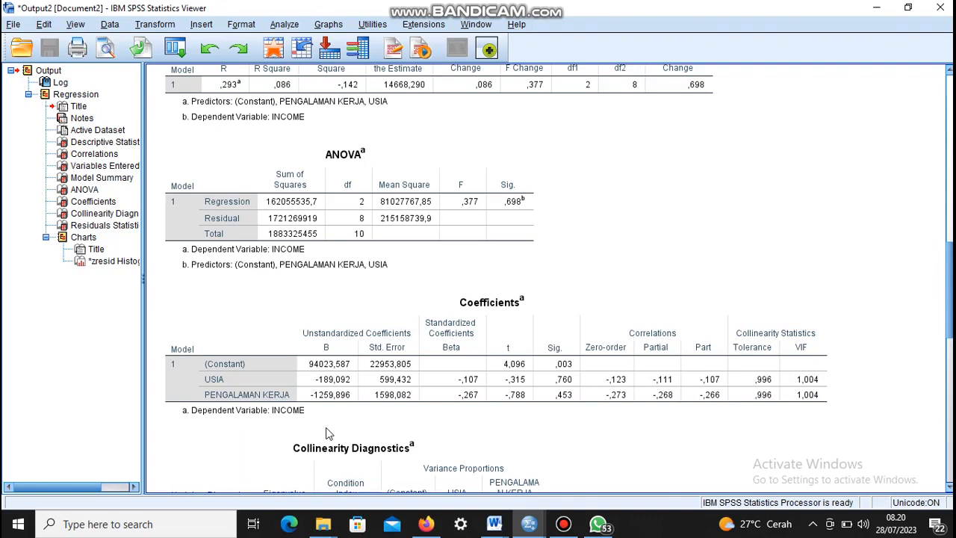
pyautogui.scroll(-10, 329, 432)
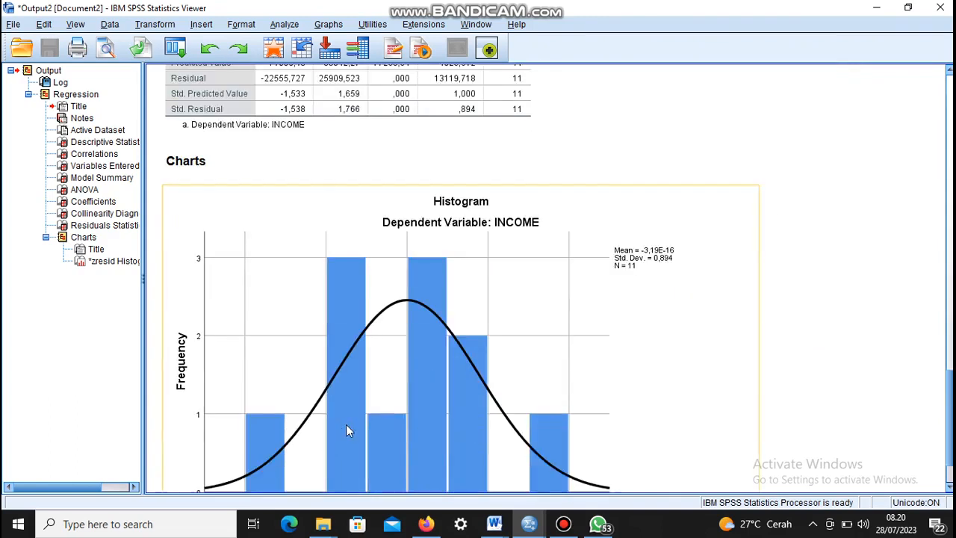
pyautogui.scroll(-2, 346, 429)
pyautogui.click(635, 168)
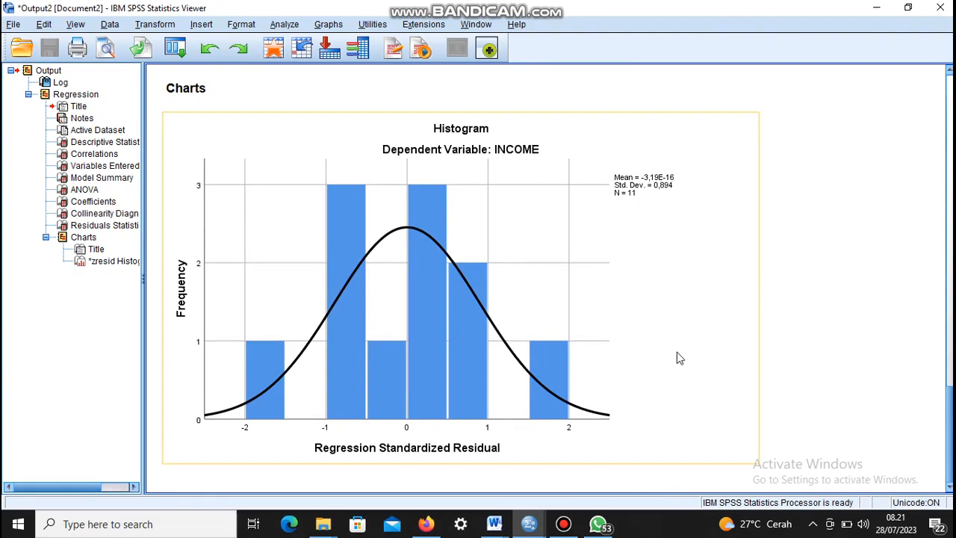
pyautogui.click(793, 256)
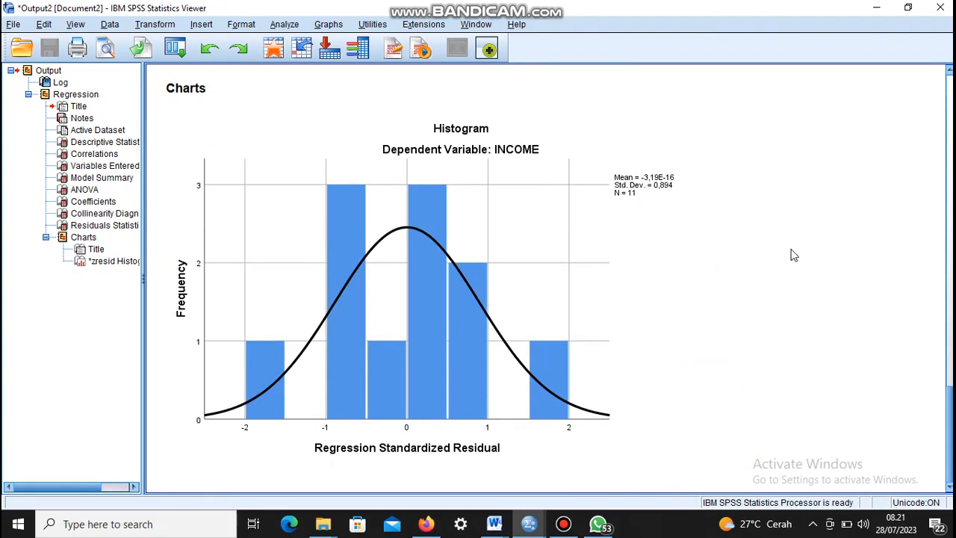